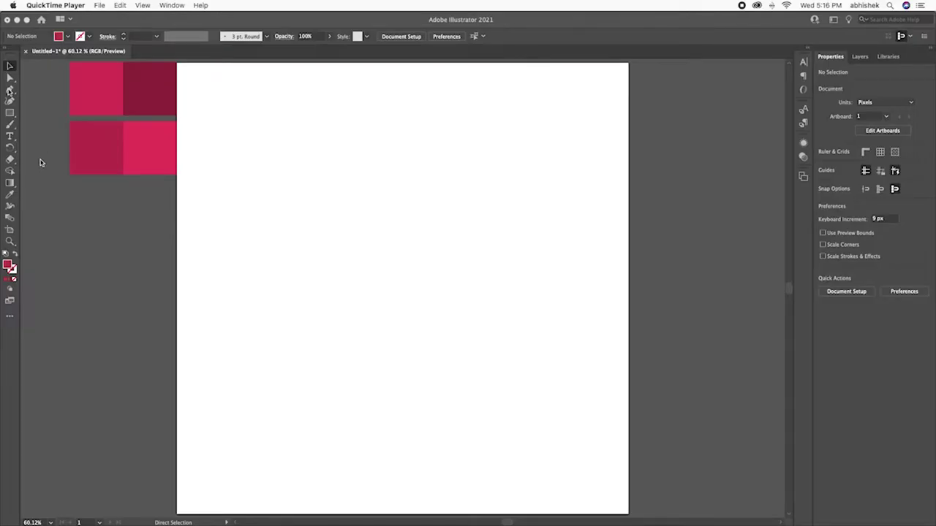
# Step: Draw a straight diagonal line from upper left to lower right with the Pen tool
pyautogui.click(40, 162)
pyautogui.press('p')
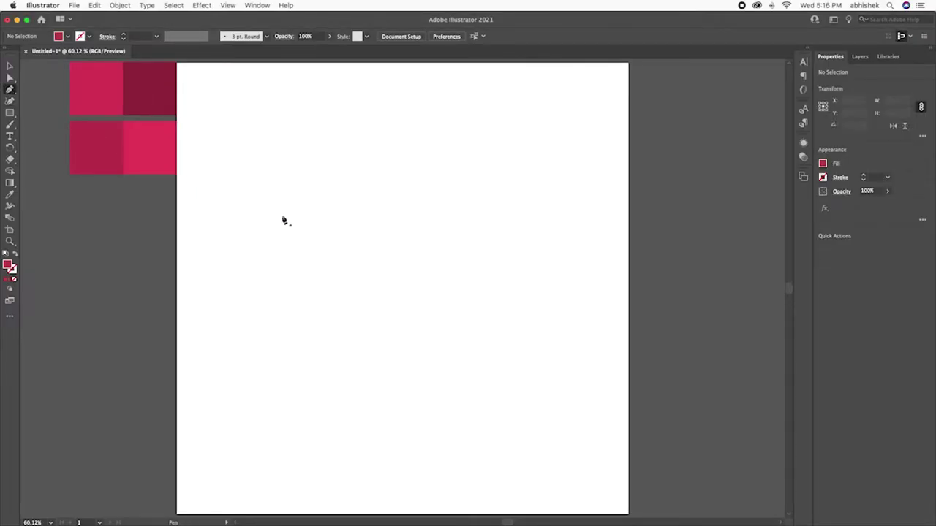
pyautogui.moveTo(291, 177); pyautogui.dragTo(327, 240)
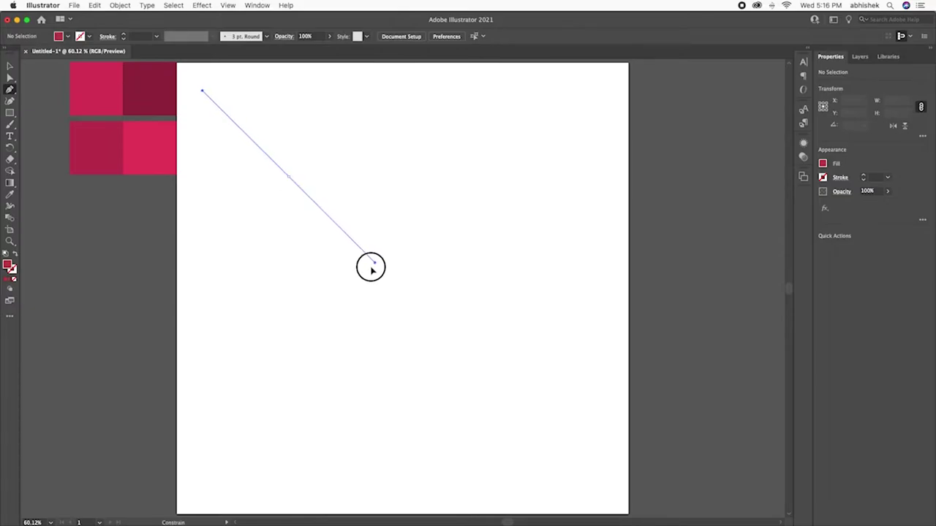
pyautogui.hotkey('ctrl', 'z')
pyautogui.click(278, 158)
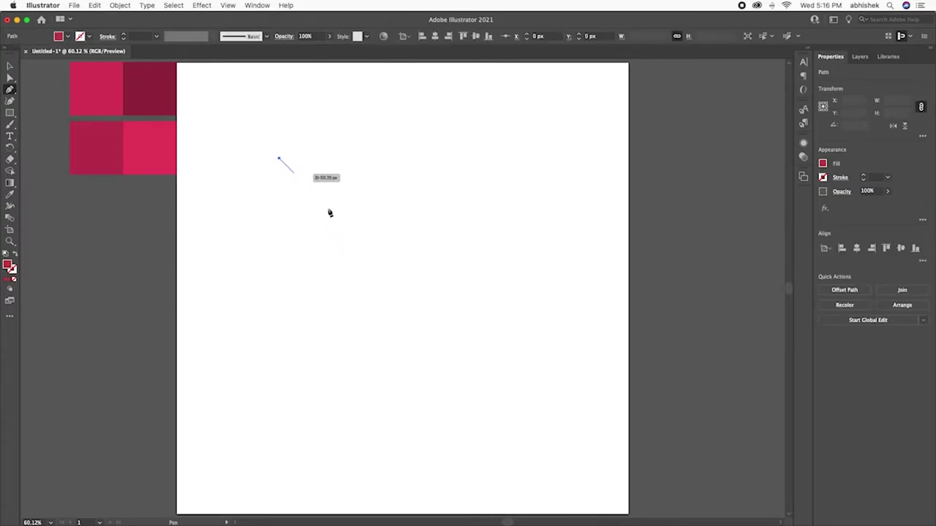
pyautogui.click(525, 405)
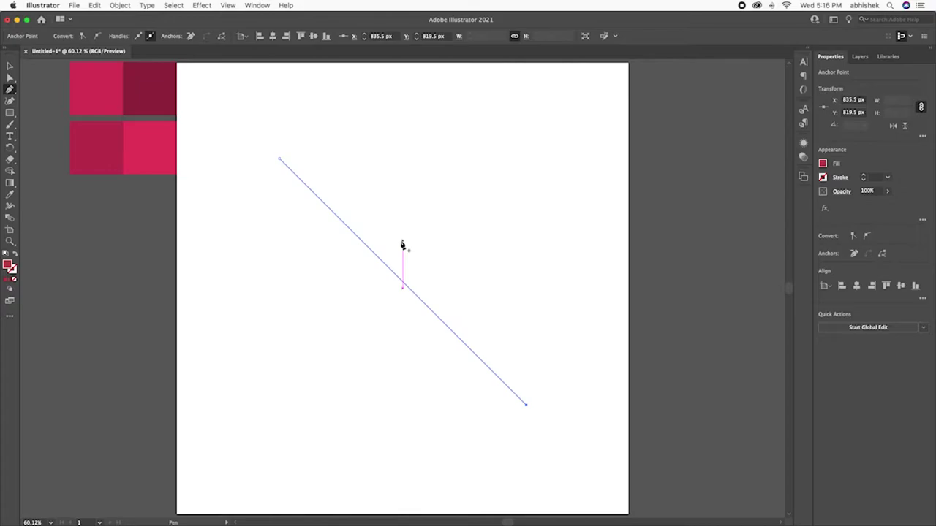
# Step: Centre the diagonal line horizontally and vertically on the artboard
pyautogui.click(10, 65)
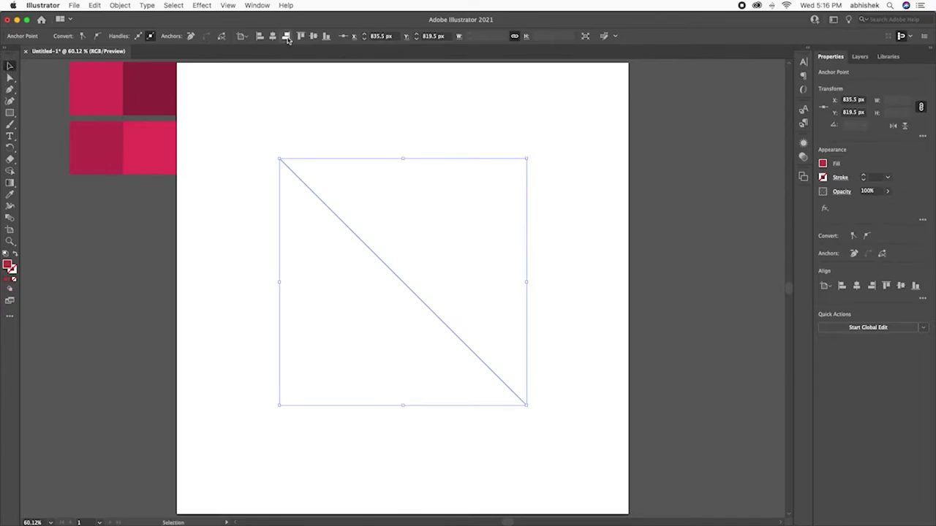
pyautogui.click(313, 35)
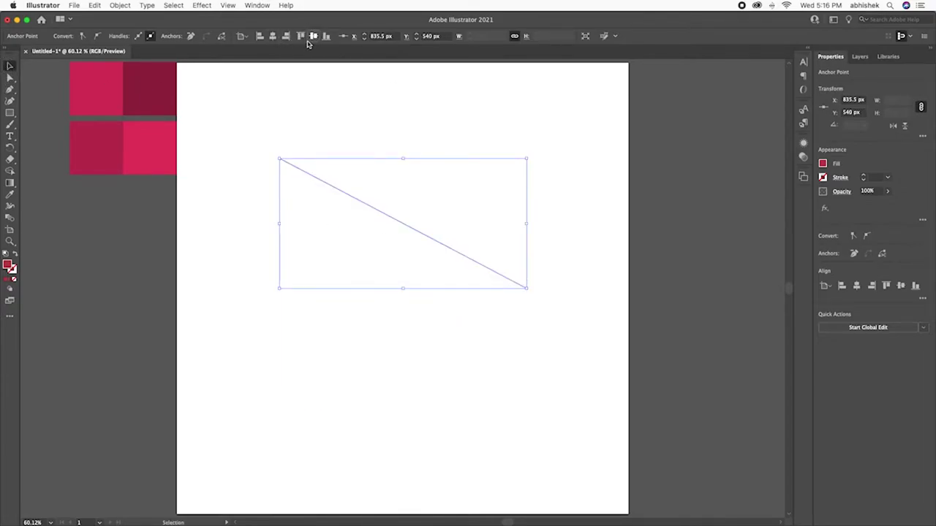
pyautogui.hotkey('ctrl', 'z')
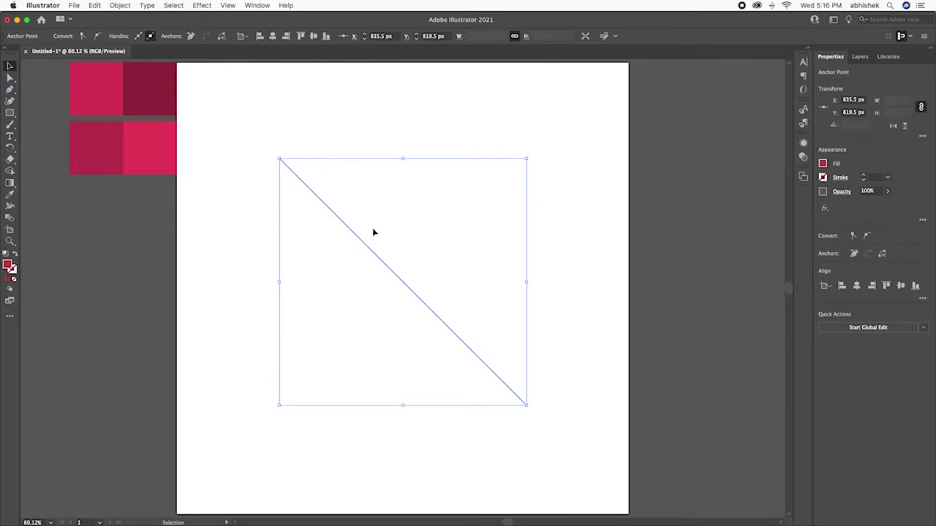
pyautogui.click(373, 242)
pyautogui.moveTo(374, 242); pyautogui.dragTo(333, 277)
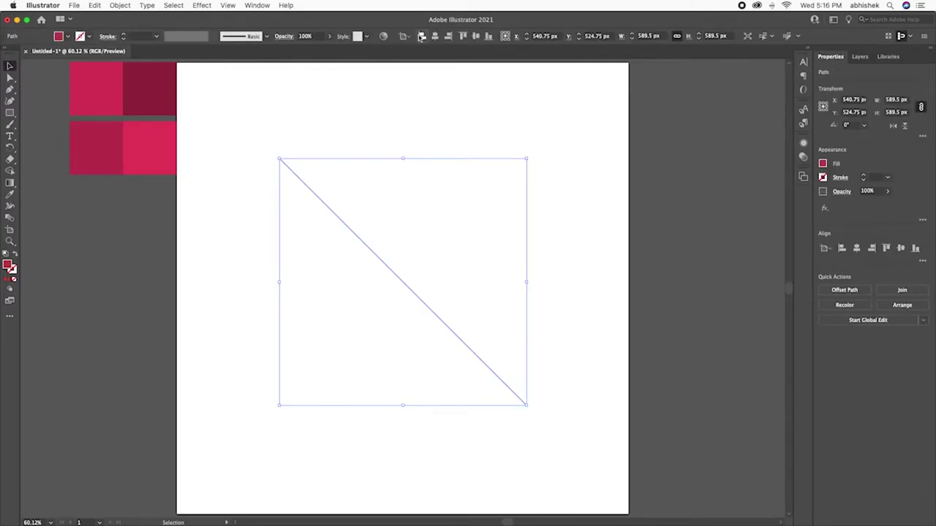
pyautogui.click(475, 36)
pyautogui.click(435, 36)
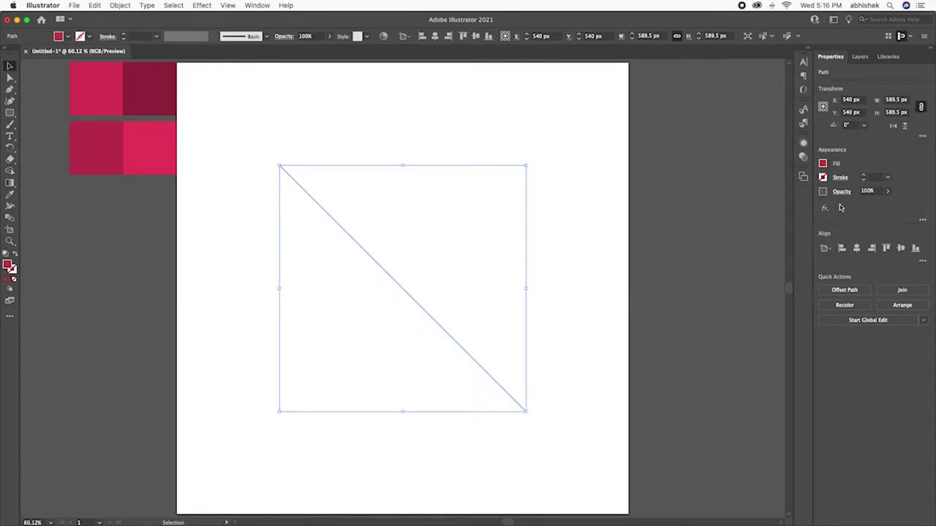
# Step: Set the diagonal line's black stroke weight to 300 pt
pyautogui.click(887, 177)
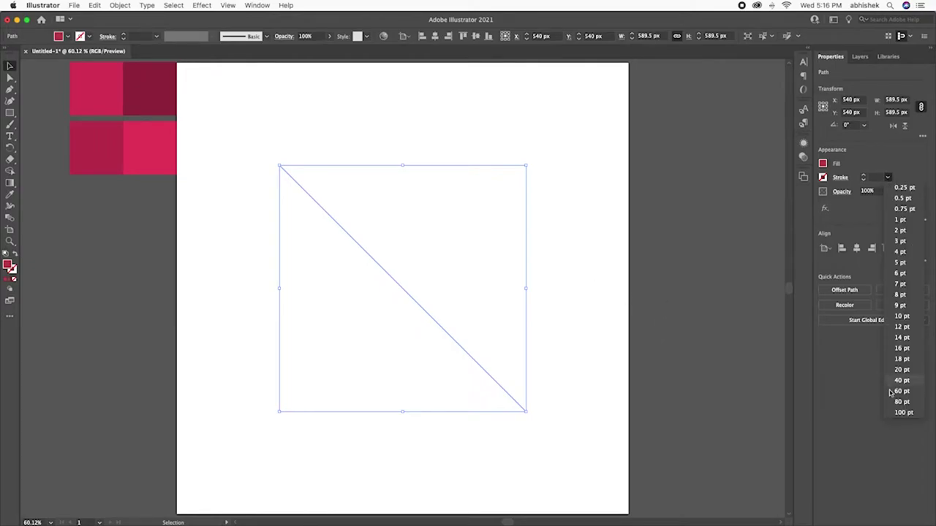
pyautogui.click(902, 412)
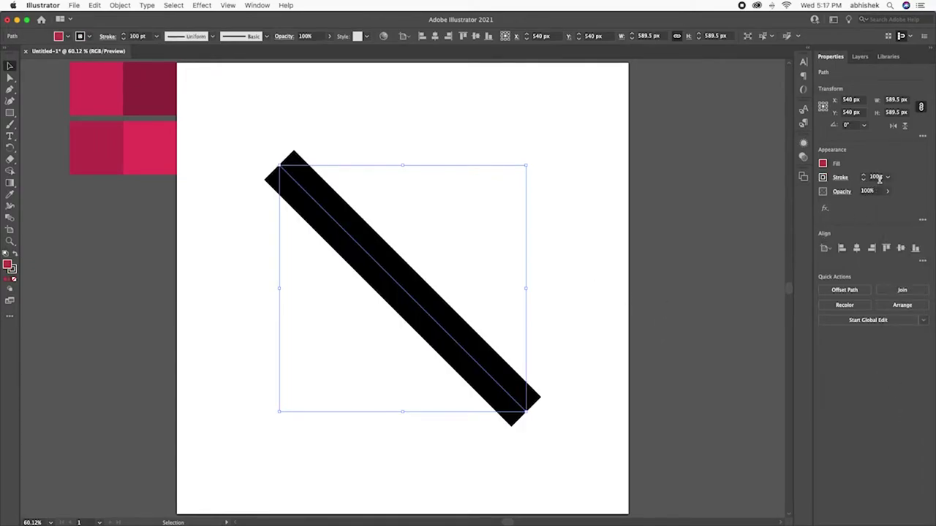
pyautogui.click(878, 179)
pyautogui.press('Return')
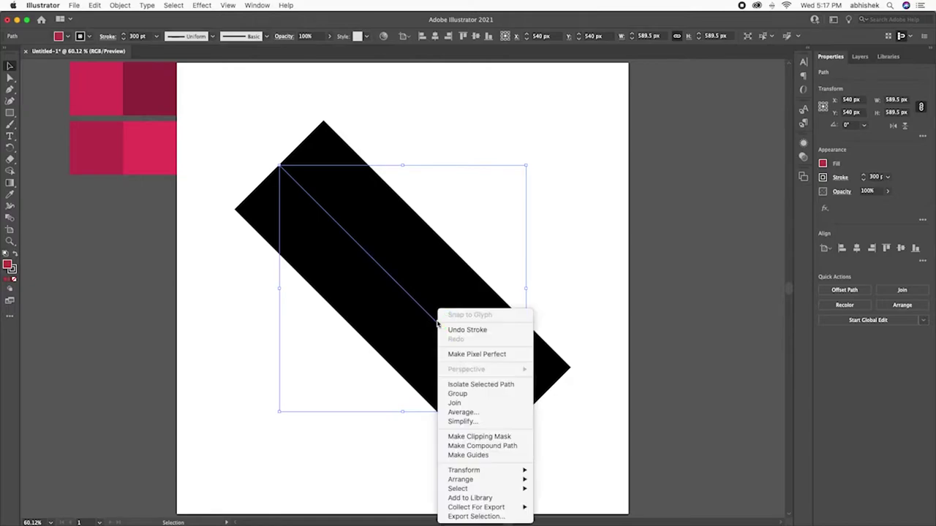
# Step: Reflect a copy of the band across the vertical axis to form a black X
pyautogui.rightClick(441, 324)
pyautogui.moveTo(464, 470)
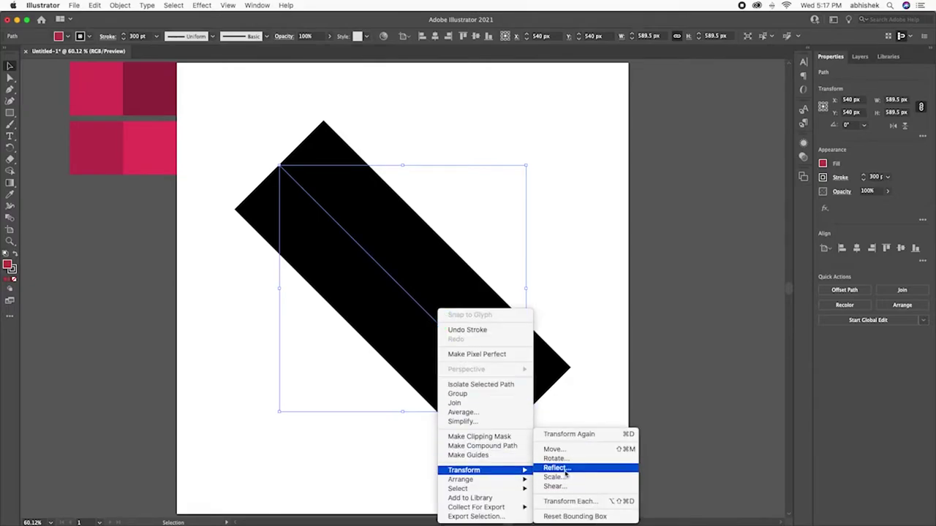
pyautogui.click(578, 469)
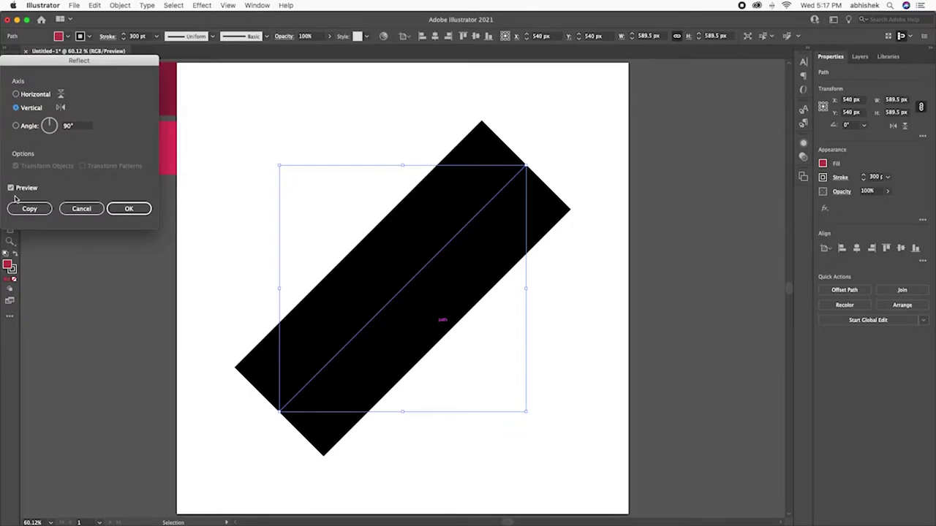
pyautogui.click(35, 212)
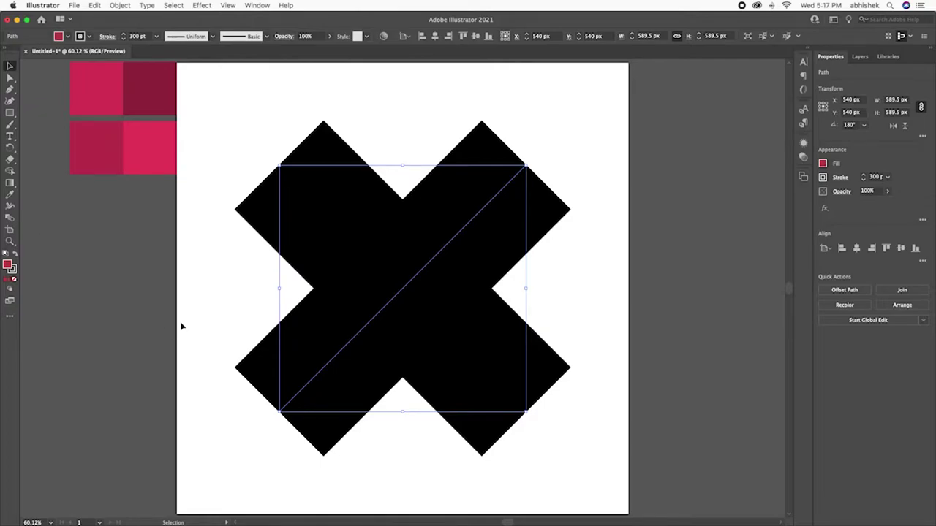
pyautogui.click(181, 325)
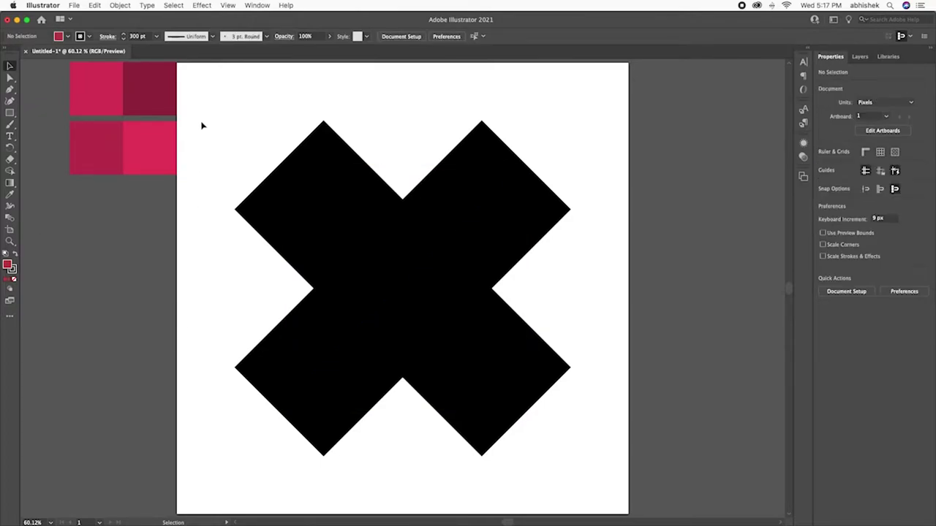
# Step: Expand both bands of the X with Fill and Stroke into filled outline shapes
pyautogui.moveTo(203, 126)
pyautogui.mouseDown()
pyautogui.moveTo(277, 211)
pyautogui.moveTo(578, 460)
pyautogui.moveTo(603, 510)
pyautogui.mouseUp()
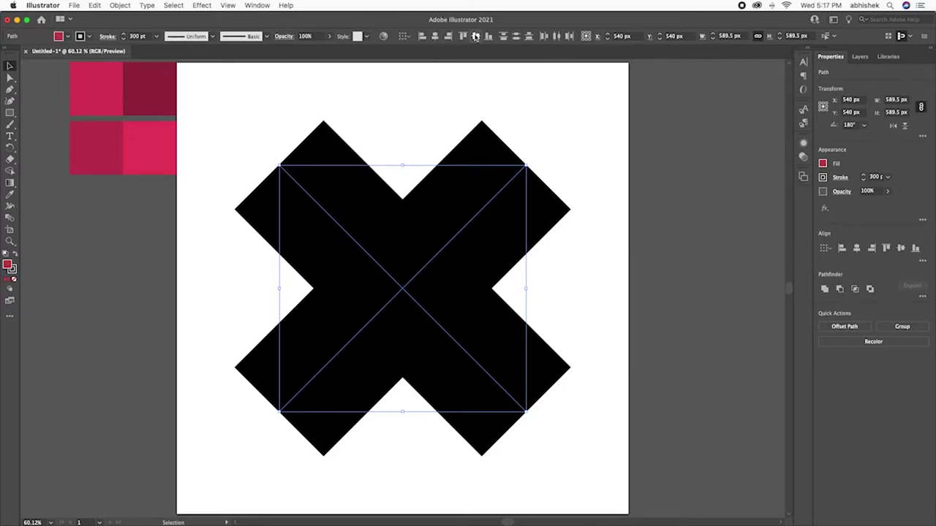
pyautogui.click(122, 6)
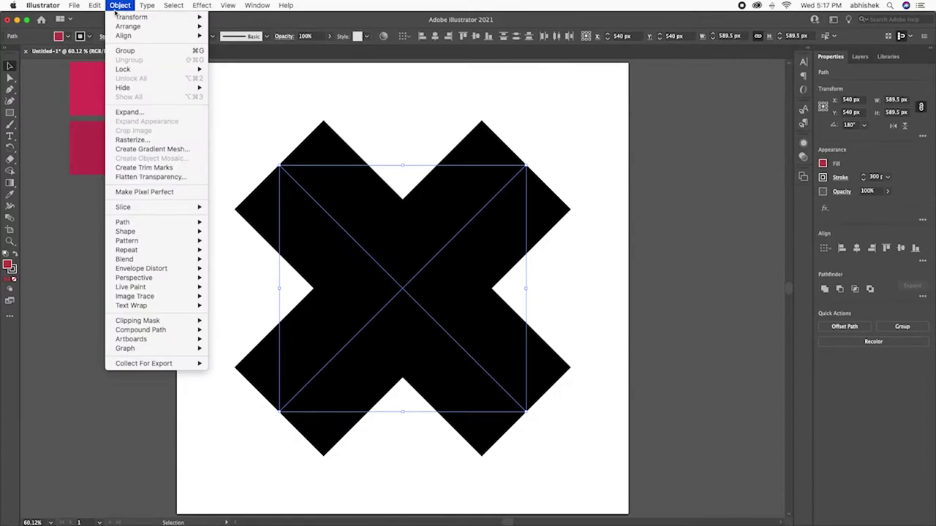
pyautogui.click(130, 113)
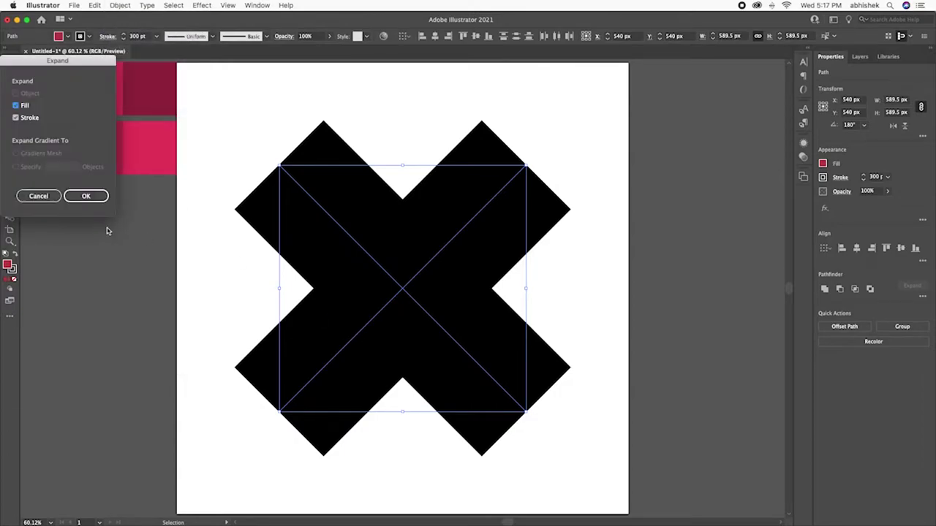
pyautogui.click(83, 196)
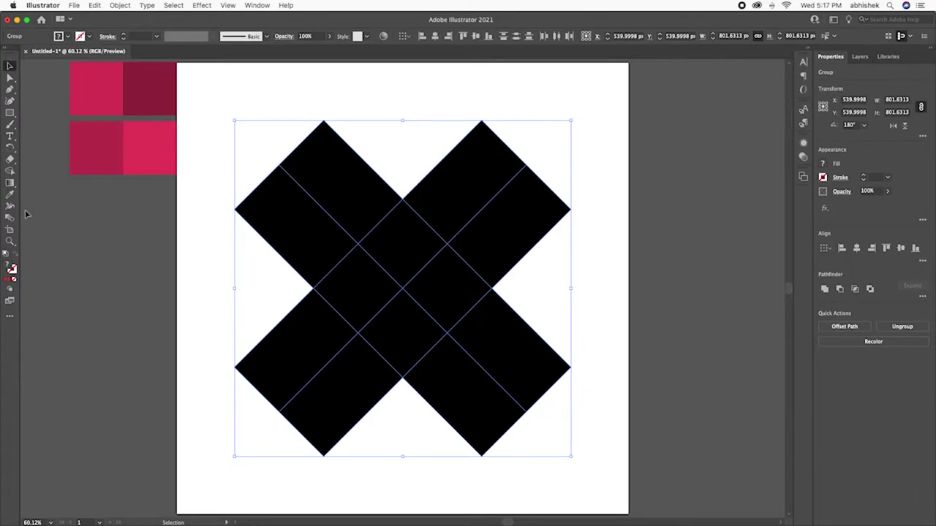
# Step: Use Shape Builder to delete the X's lower-left and lower-right arms and merge the rest into a heart
pyautogui.click(10, 170)
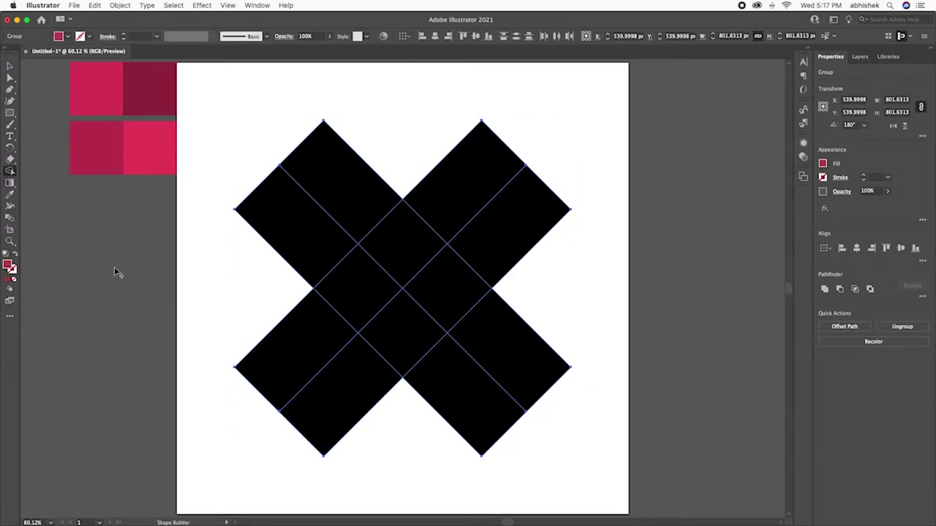
pyautogui.keyDown('alt'); pyautogui.click(276, 356); pyautogui.keyUp('alt')
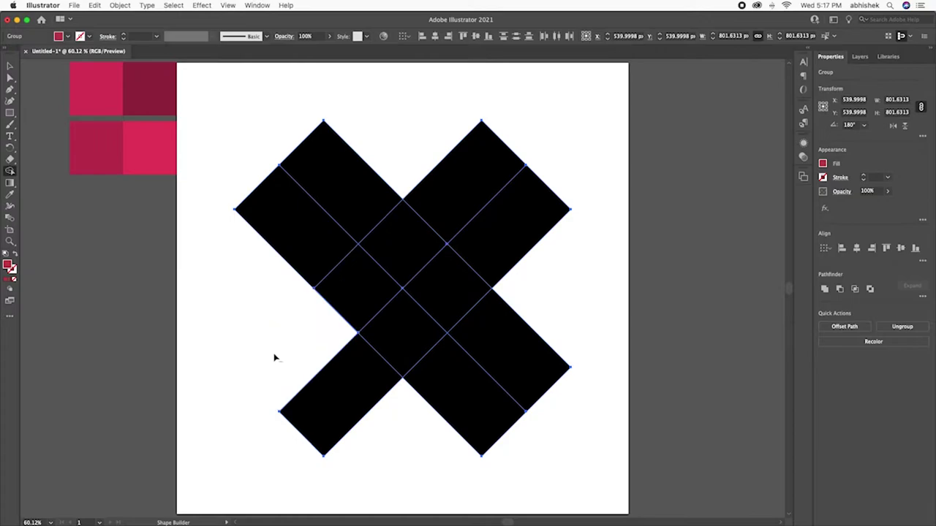
pyautogui.keyDown('alt'); pyautogui.click(347, 384); pyautogui.keyUp('alt')
pyautogui.keyDown('alt'); pyautogui.click(318, 369); pyautogui.keyUp('alt')
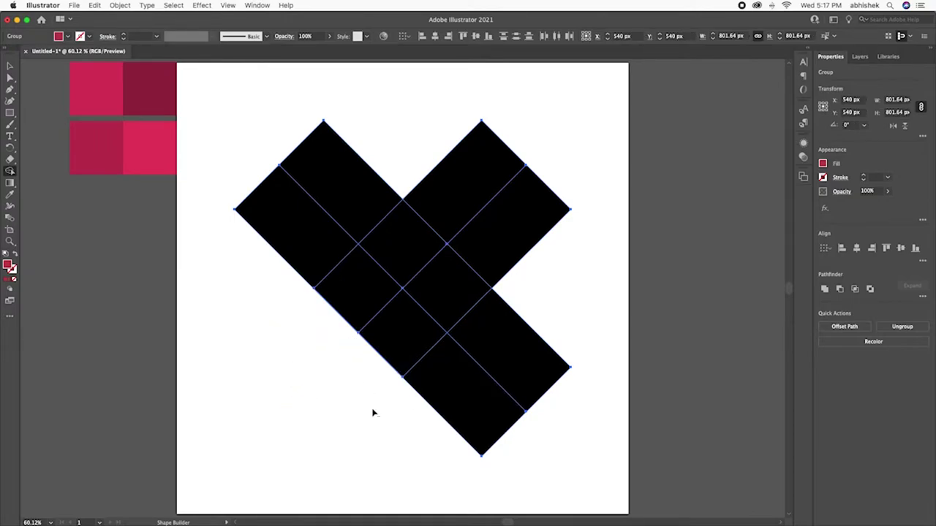
pyautogui.moveTo(468, 425); pyautogui.dragTo(543, 328)
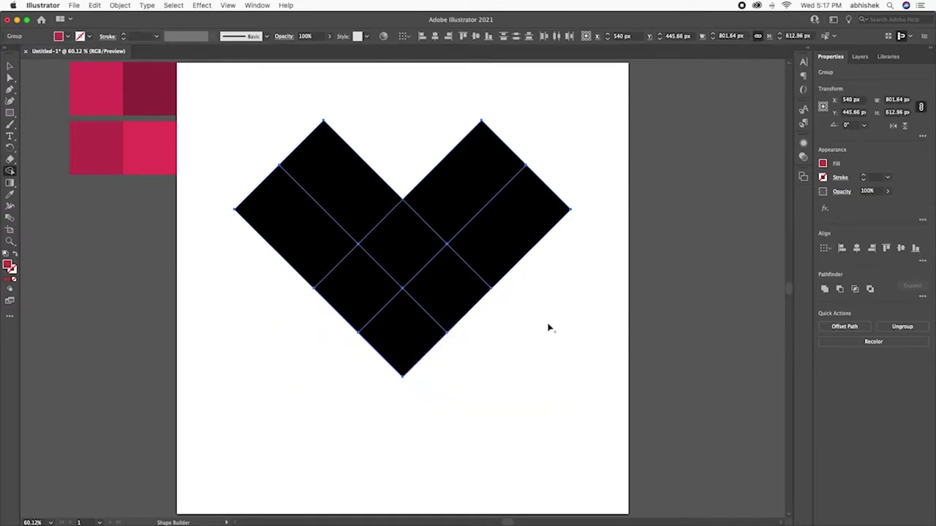
pyautogui.moveTo(497, 241)
pyautogui.mouseDown()
pyautogui.moveTo(406, 327)
pyautogui.moveTo(341, 286)
pyautogui.moveTo(334, 194)
pyautogui.moveTo(346, 195)
pyautogui.mouseUp()
pyautogui.click(10, 66)
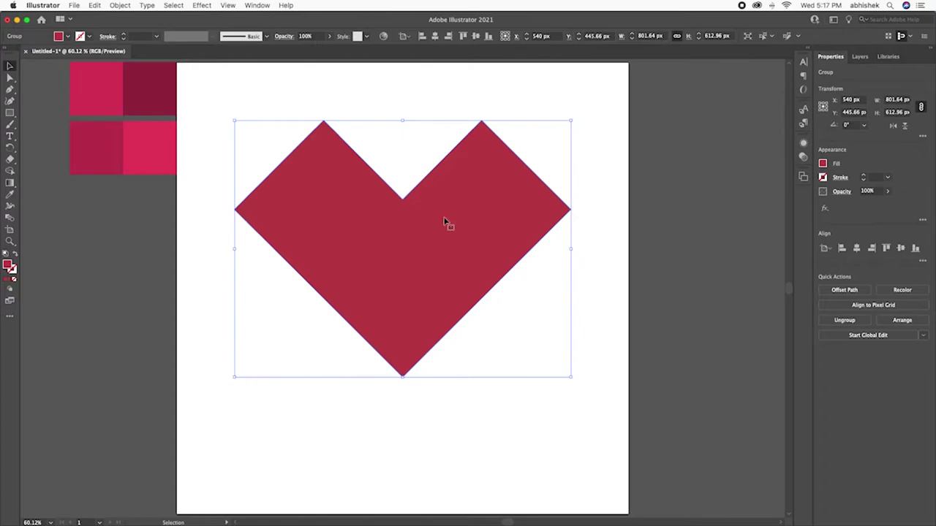
# Step: Centre the heart vertically, zoom to 100%, and round both top peaks into lobes
pyautogui.click(475, 36)
pyautogui.hotkey('ctrl', '1')
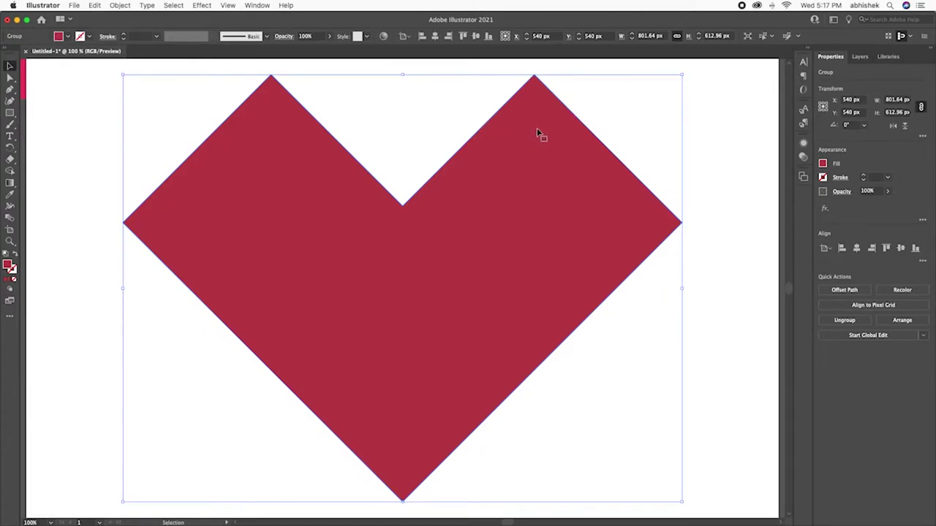
pyautogui.press('a')
pyautogui.click(534, 77)
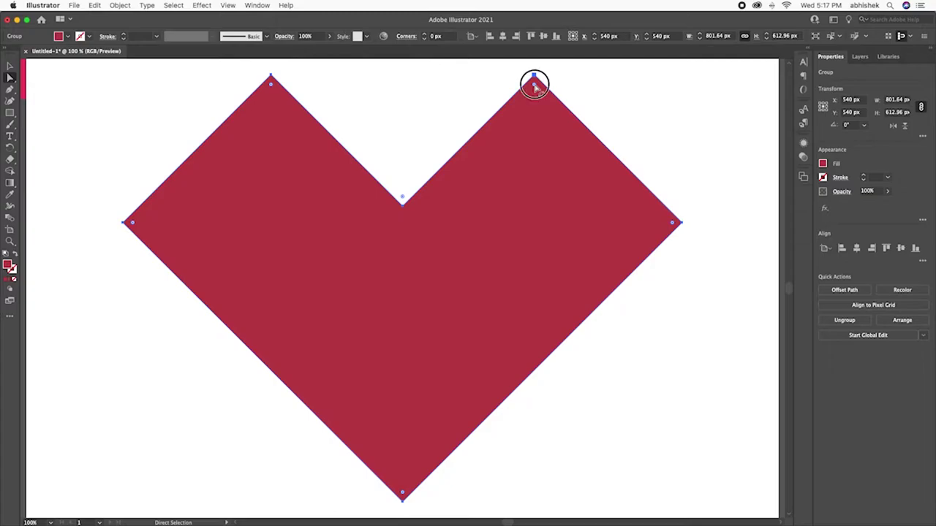
pyautogui.keyDown('shift'); pyautogui.click(271, 76); pyautogui.keyUp('shift')
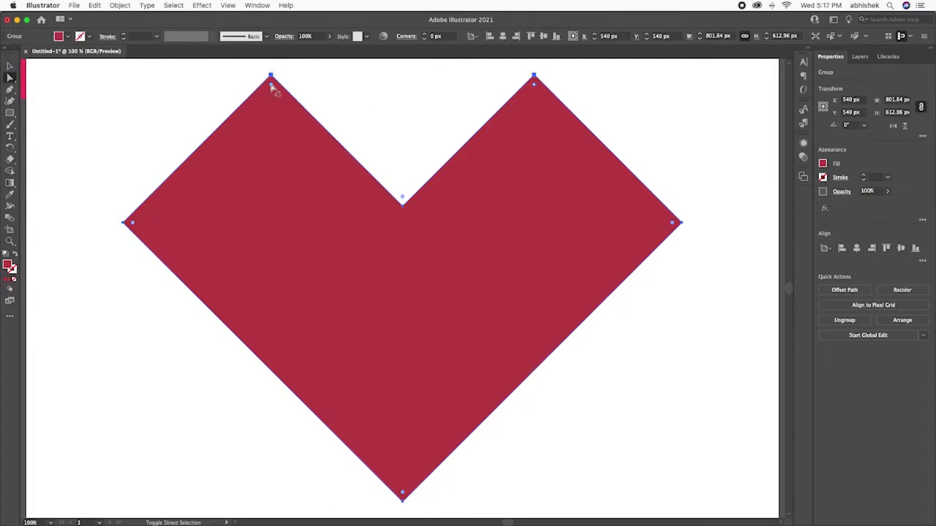
pyautogui.moveTo(533, 84)
pyautogui.mouseDown()
pyautogui.moveTo(662, 334)
pyautogui.moveTo(593, 192)
pyautogui.mouseUp()
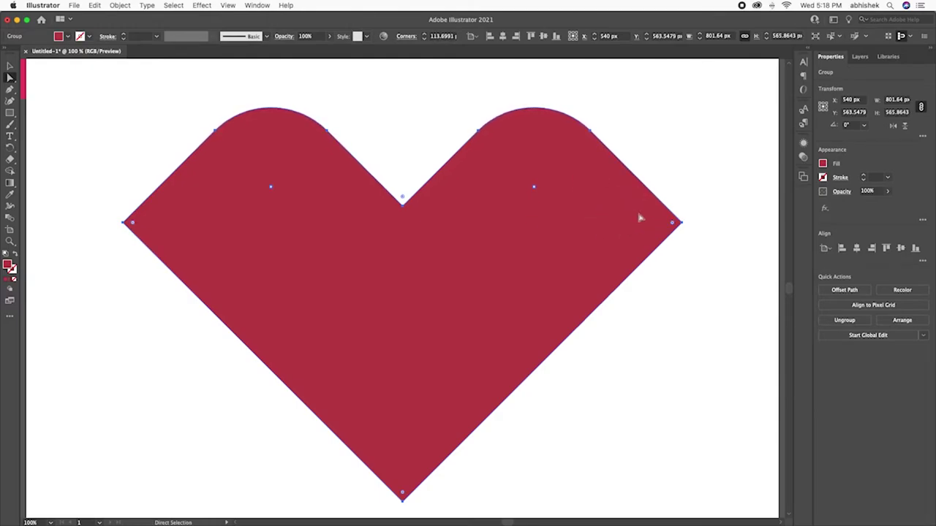
pyautogui.click(673, 223)
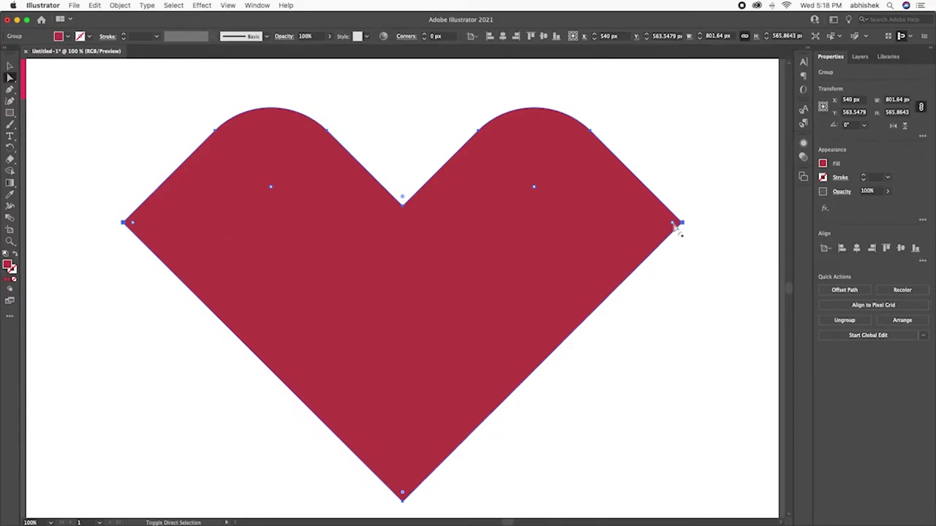
# Step: Round the heart's left and right side corners with the live-corner widget
pyautogui.moveTo(672, 223)
pyautogui.mouseDown()
pyautogui.moveTo(516, 380)
pyautogui.moveTo(483, 448)
pyautogui.mouseUp()
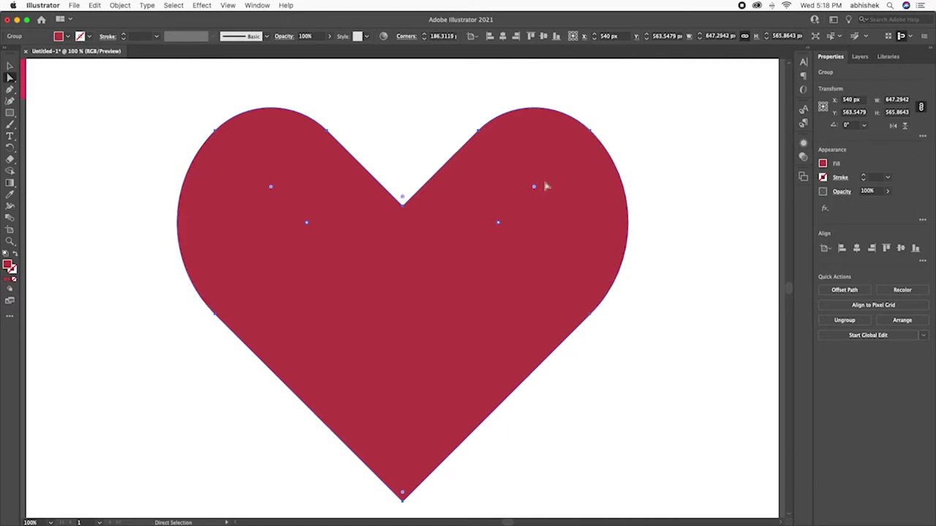
pyautogui.click(538, 195)
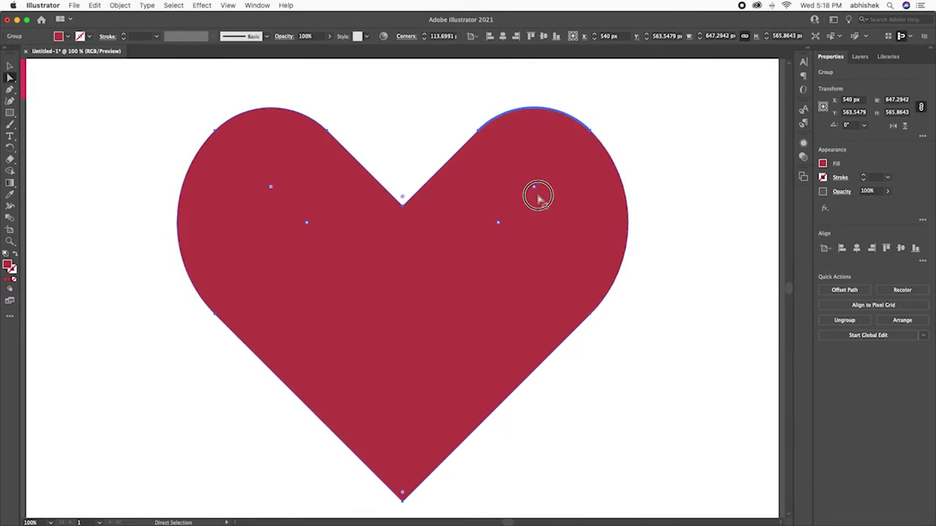
pyautogui.click(679, 195)
pyautogui.click(533, 197)
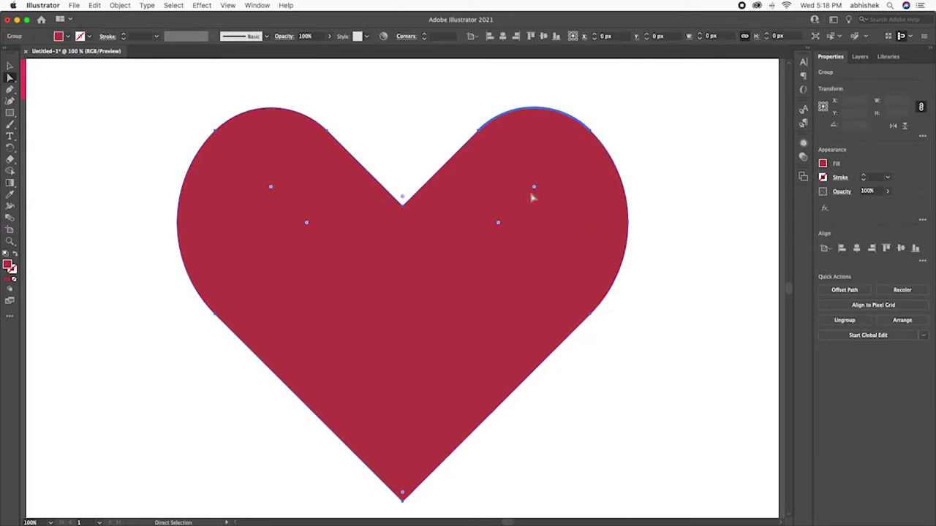
# Step: Adjust the top-left and top-right lobes to about a 113.7 px corner radius
pyautogui.click(534, 188)
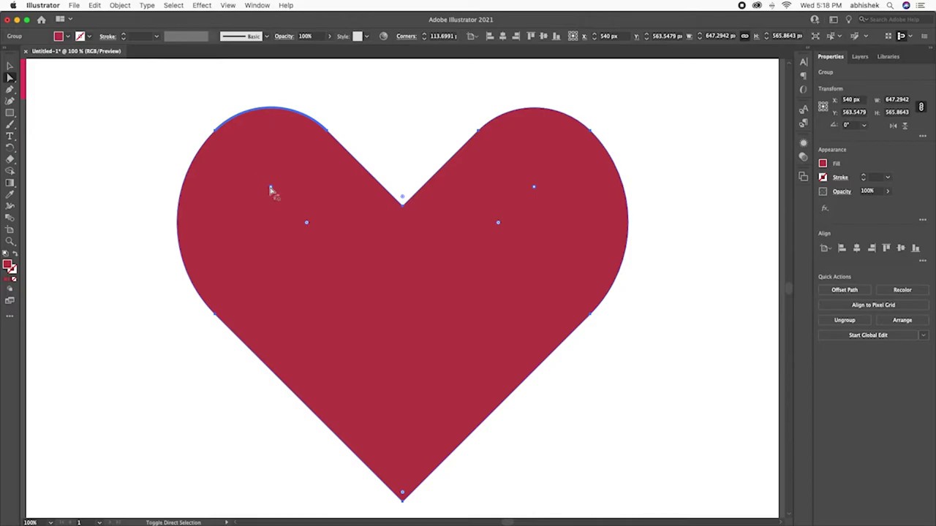
pyautogui.moveTo(271, 189); pyautogui.dragTo(269, 212)
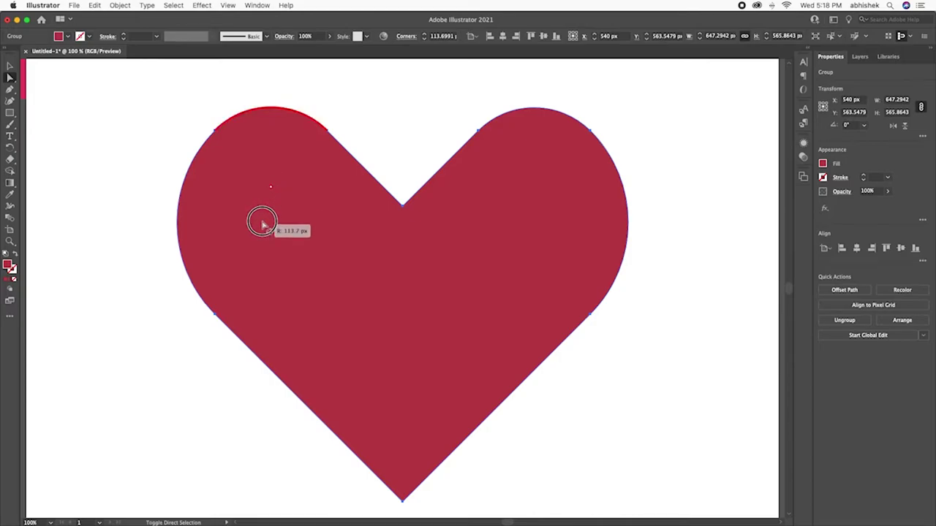
pyautogui.click(536, 201)
pyautogui.moveTo(537, 201); pyautogui.dragTo(633, 375)
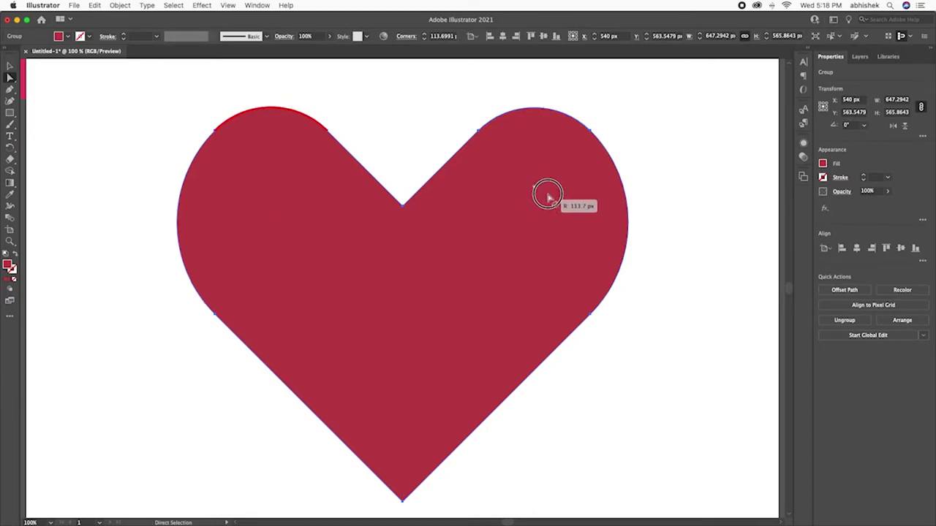
pyautogui.click(647, 359)
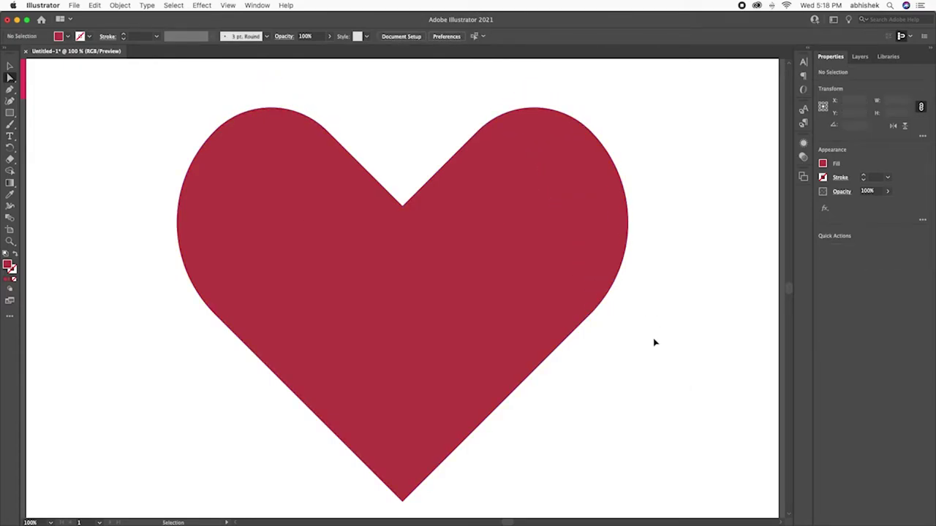
# Step: Zoom out and move the heart toward the right side of the page
pyautogui.hotkey('ctrl', '-')
pyautogui.scroll(-1, 654, 342)
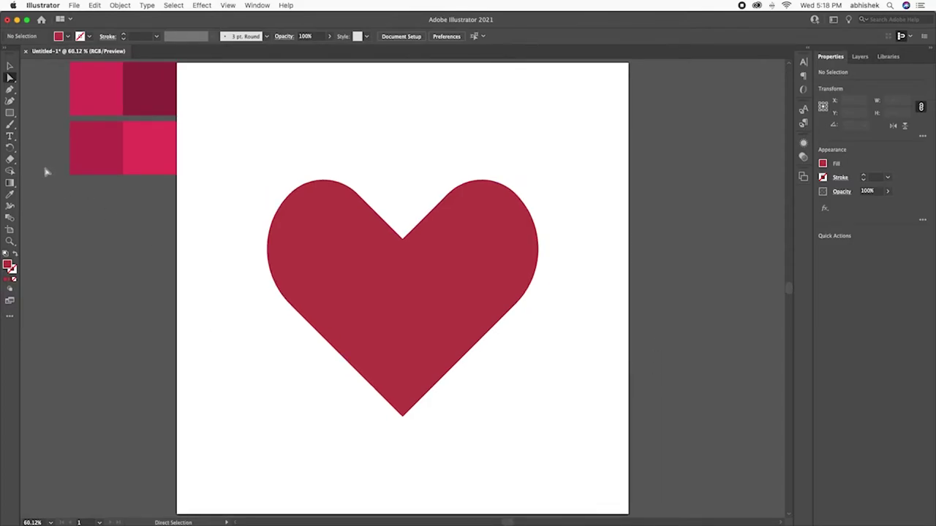
pyautogui.click(9, 112)
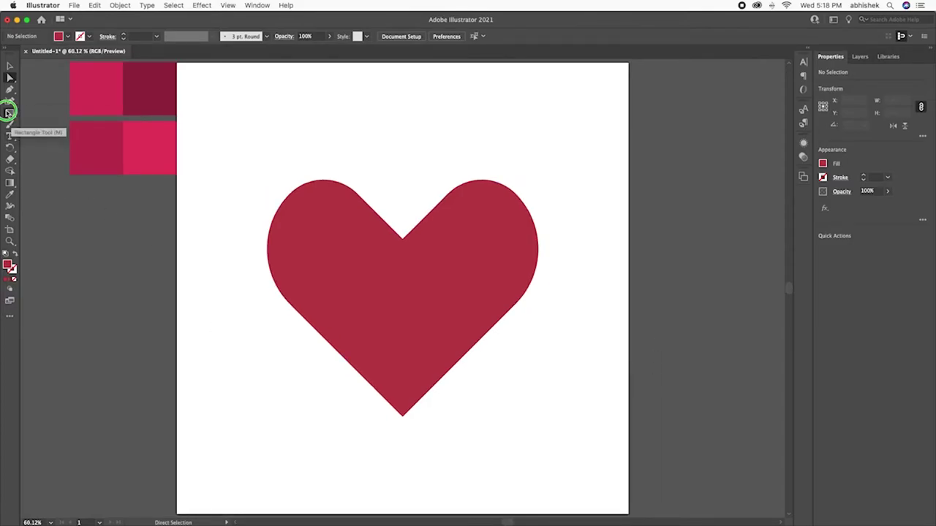
pyautogui.click(49, 128)
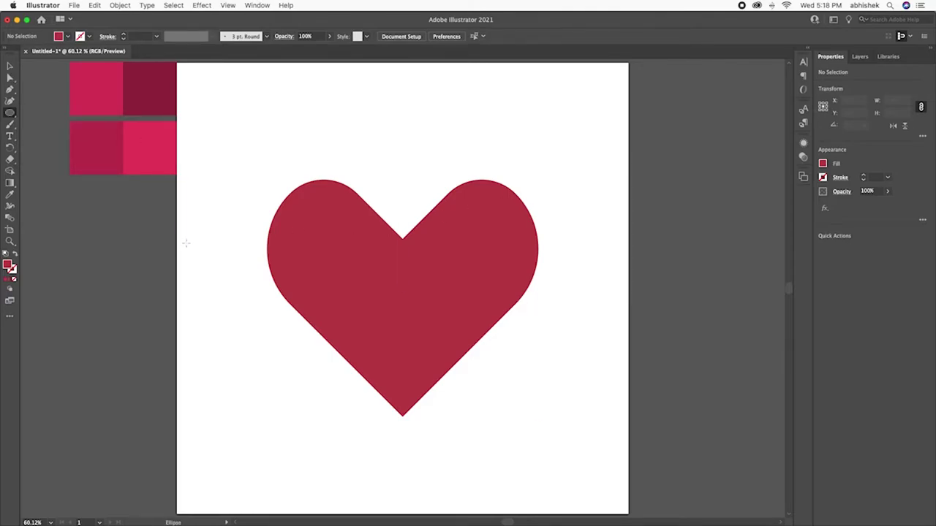
pyautogui.press('v')
pyautogui.moveTo(375, 291); pyautogui.dragTo(435, 288)
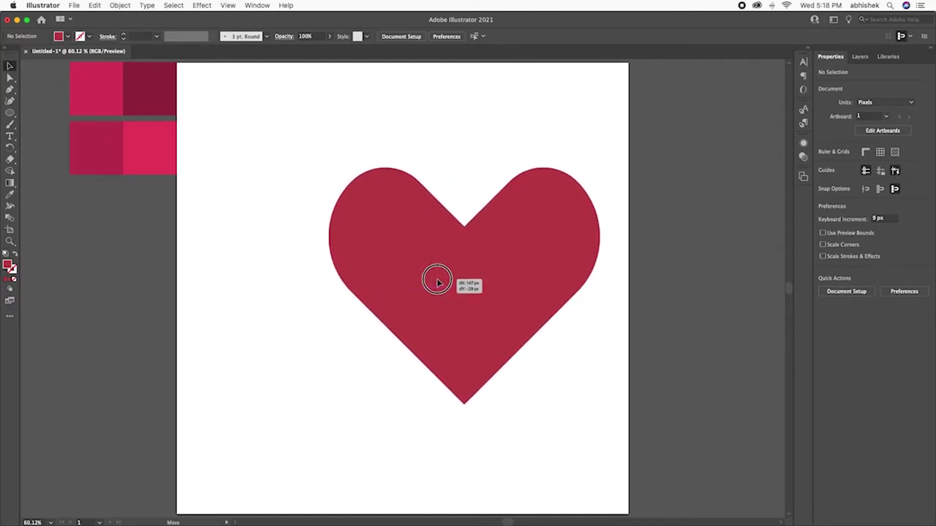
pyautogui.moveTo(436, 287); pyautogui.dragTo(436, 287)
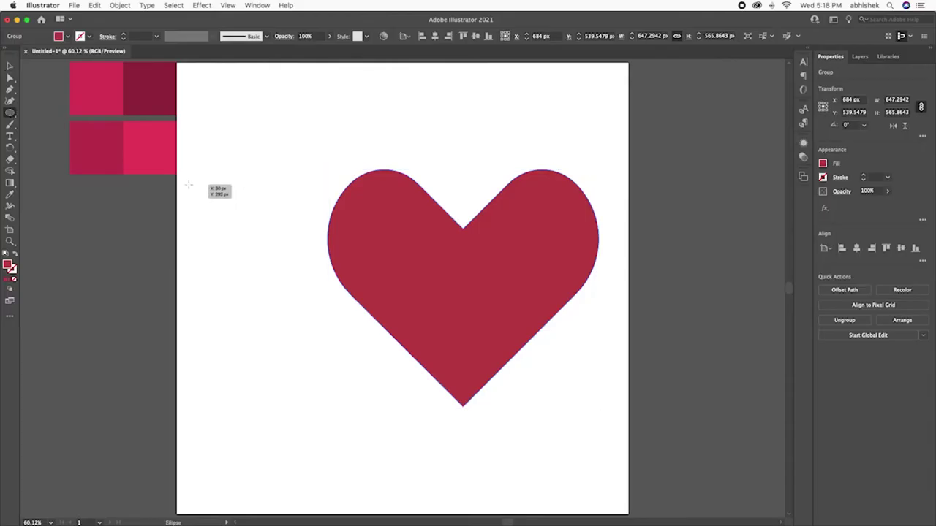
# Step: Draw a circle left of the heart and place an equal copy directly below it
pyautogui.moveTo(188, 185)
pyautogui.mouseDown()
pyautogui.moveTo(283, 276)
pyautogui.moveTo(270, 401)
pyautogui.mouseUp()
pyautogui.press('v')
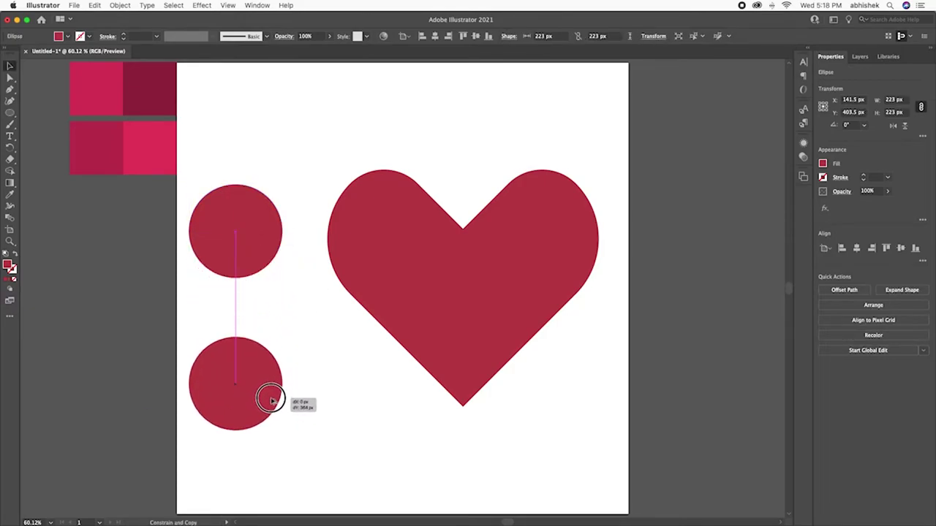
pyautogui.click(303, 298)
pyautogui.click(229, 221)
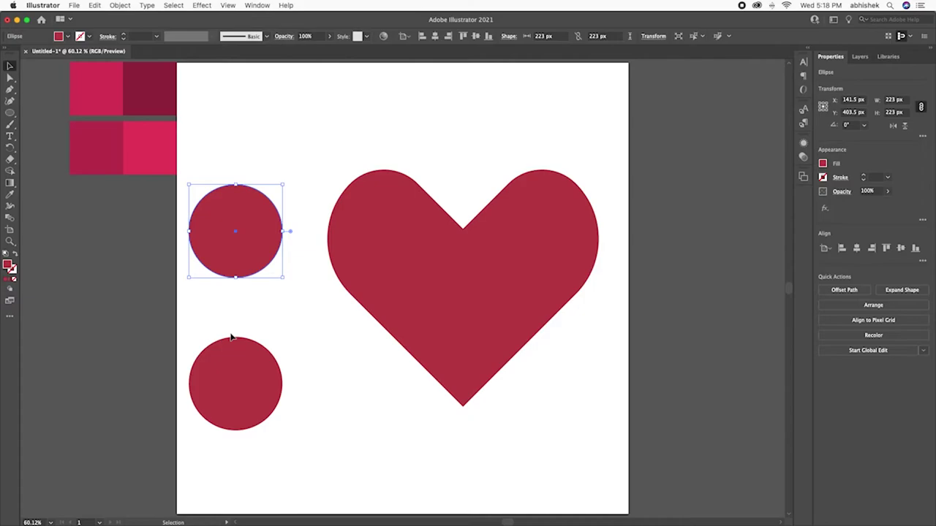
# Step: Give the top circle a linear gradient whose right stop is the sampled dark crimson
pyautogui.click(10, 183)
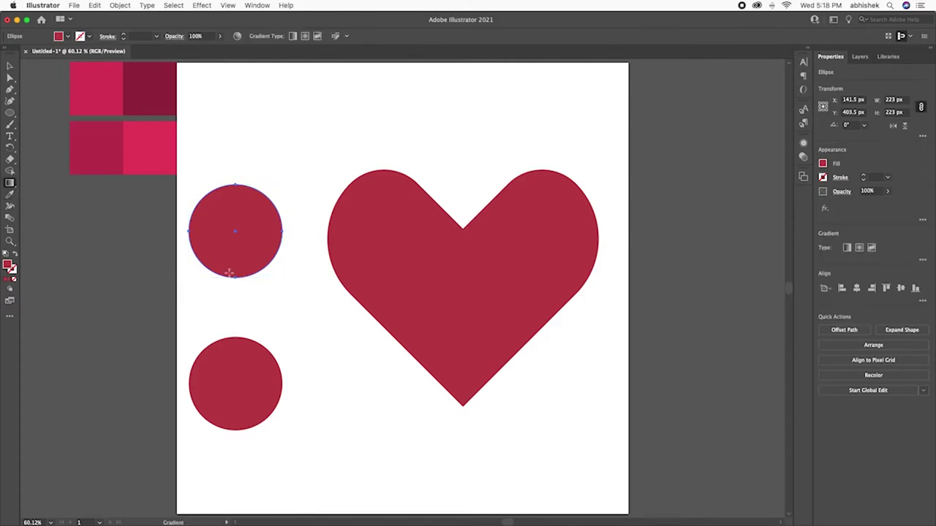
pyautogui.click(847, 247)
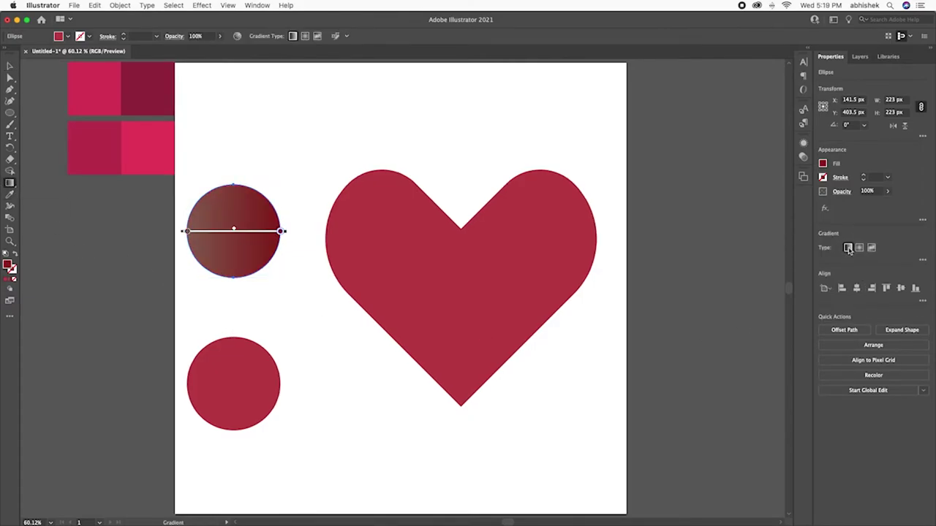
pyautogui.doubleClick(281, 233)
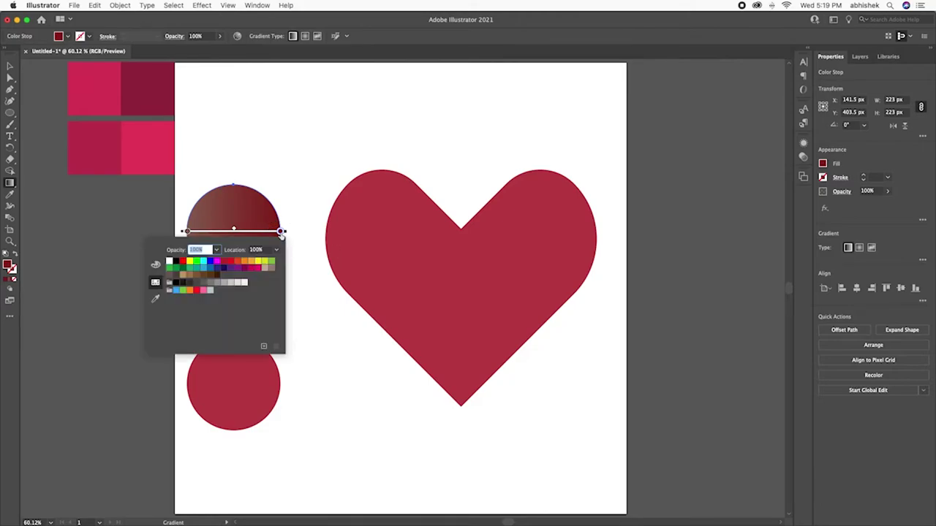
pyautogui.click(155, 298)
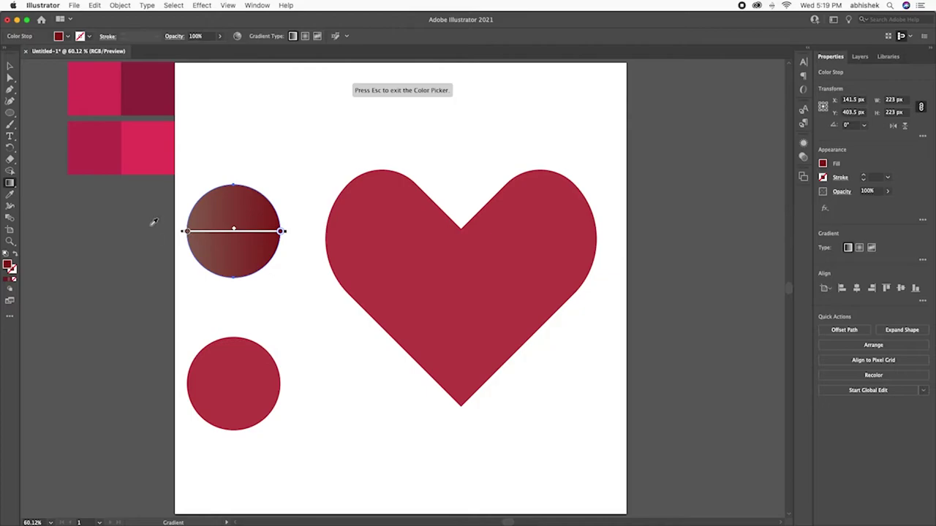
pyautogui.click(163, 95)
# Step: Set the top gradient's left stop to the pink sampled from the top-left swatch
pyautogui.click(187, 233)
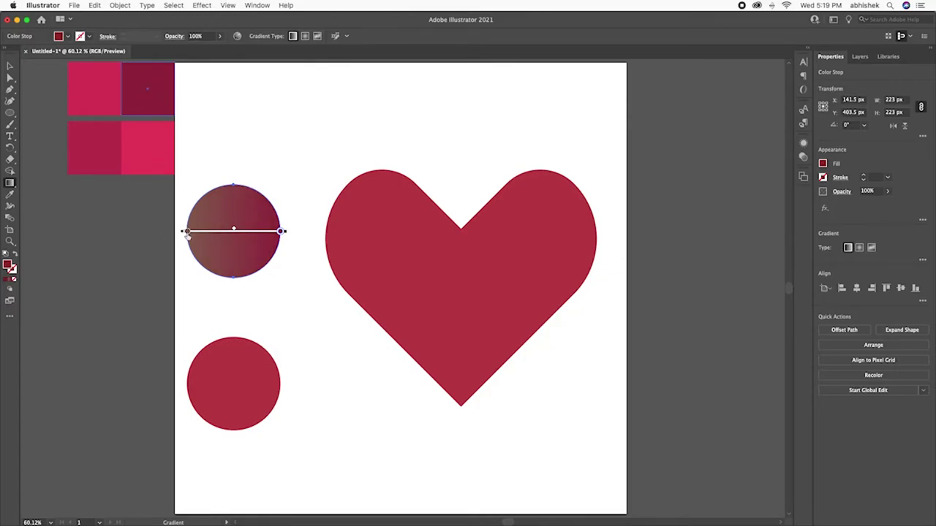
pyautogui.doubleClick(187, 232)
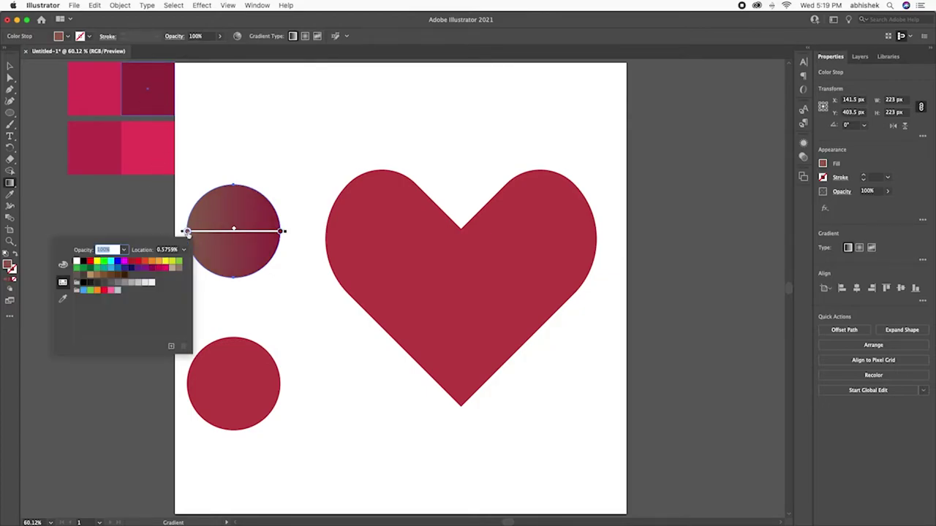
pyautogui.click(63, 299)
pyautogui.click(88, 80)
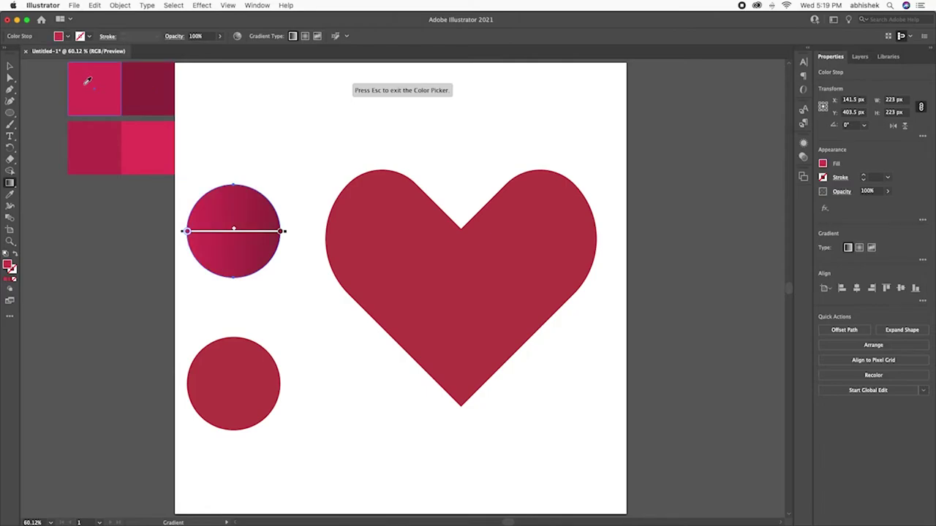
pyautogui.press('Escape')
pyautogui.press('v')
pyautogui.click(228, 398)
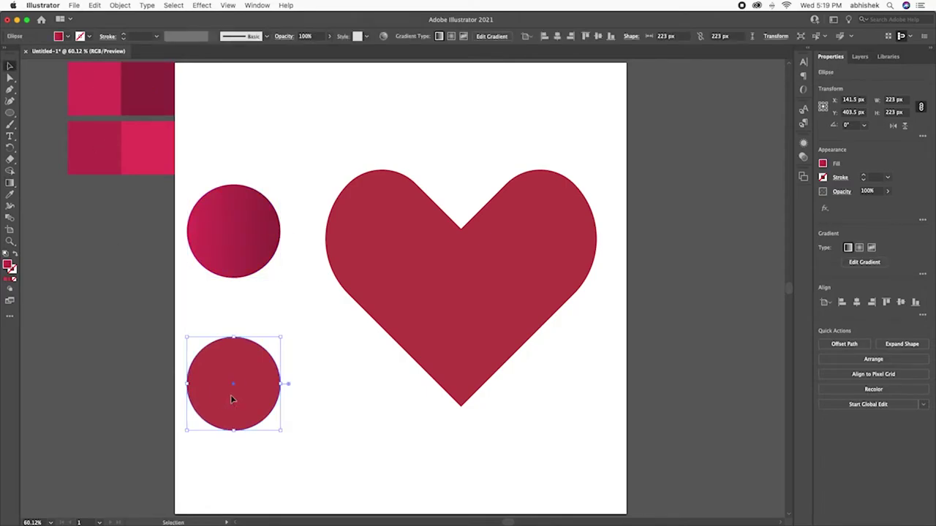
# Step: Give the bottom circle a linear gradient whose left stop is the sampled deep crimson
pyautogui.click(10, 182)
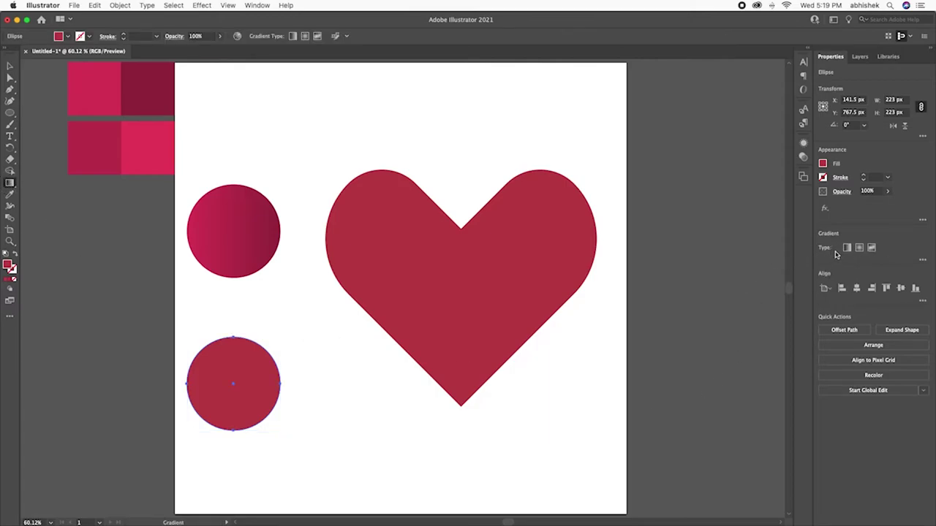
pyautogui.click(847, 247)
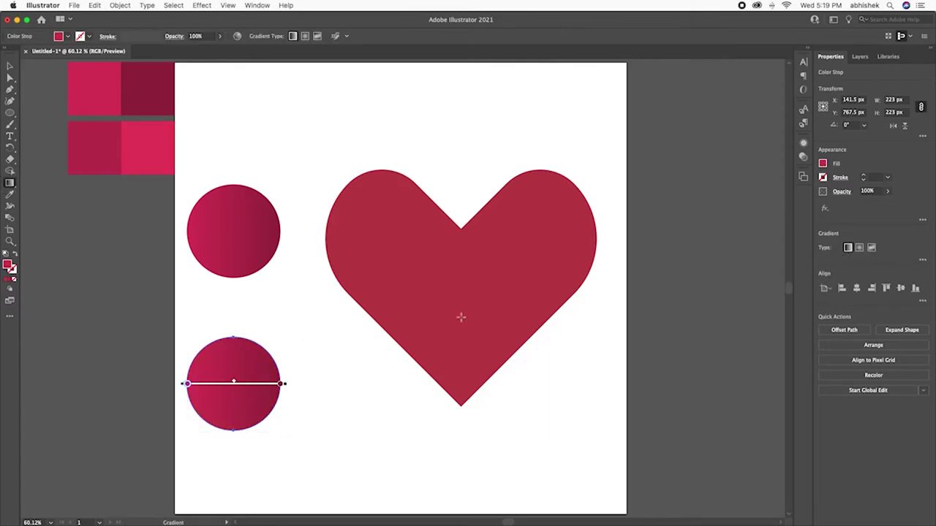
pyautogui.doubleClick(187, 383)
pyautogui.click(62, 454)
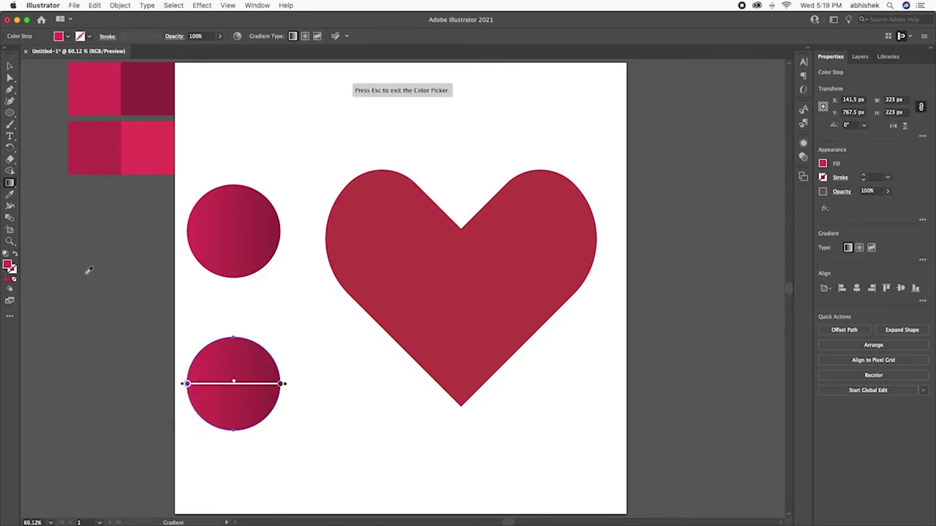
pyautogui.click(94, 147)
pyautogui.press('Escape')
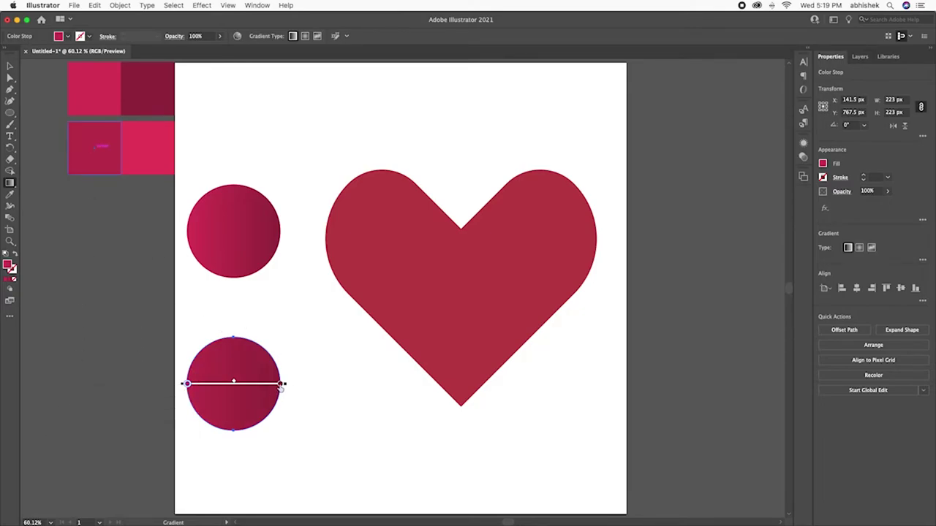
# Step: Set the bottom gradient's right stop to the sampled bright pink
pyautogui.doubleClick(281, 386)
pyautogui.click(155, 451)
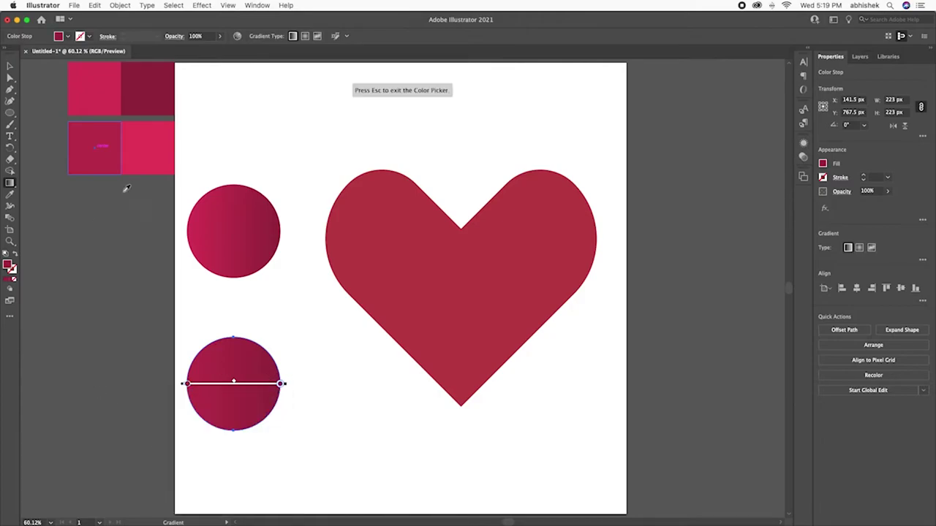
pyautogui.click(153, 147)
pyautogui.press('Escape')
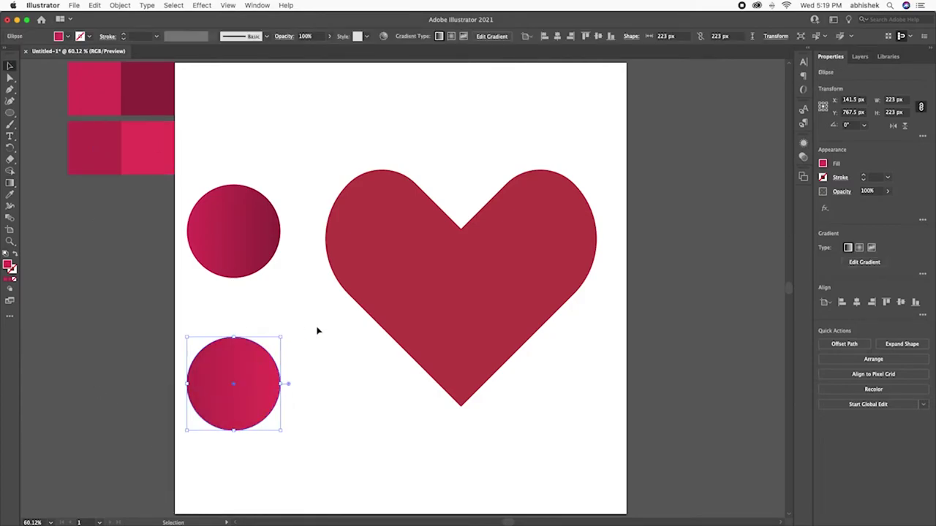
pyautogui.click(317, 328)
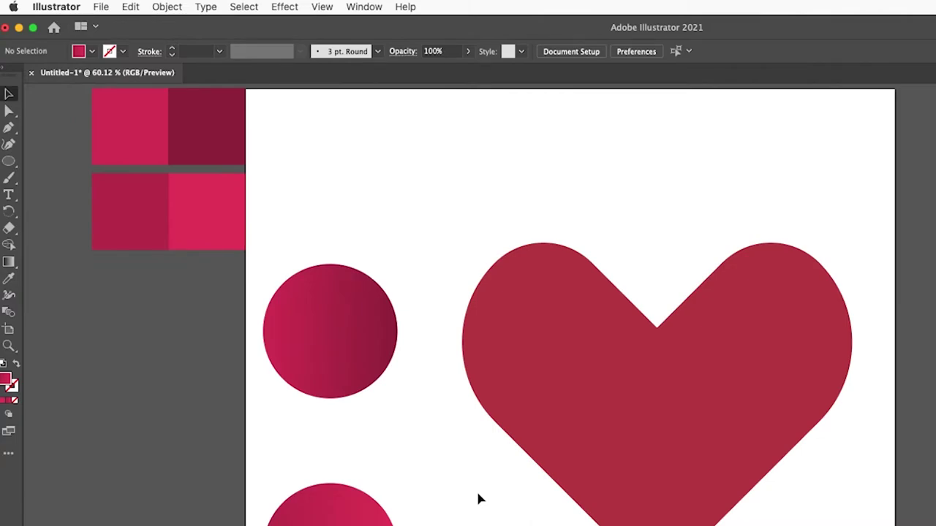
# Step: Set the two gradient circles' Blend Options to Specified Steps with 300 steps
pyautogui.click(329, 505)
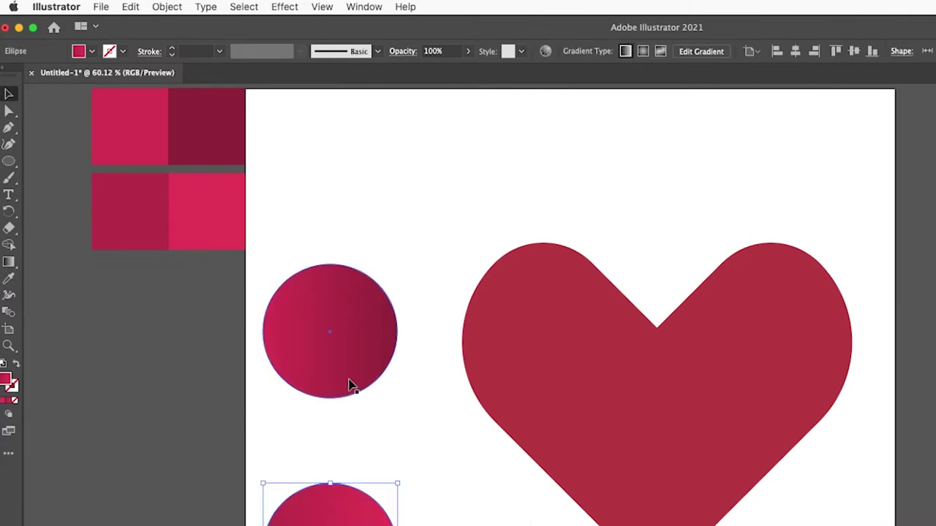
pyautogui.keyDown('shift'); pyautogui.click(352, 367); pyautogui.keyUp('shift')
pyautogui.click(166, 6)
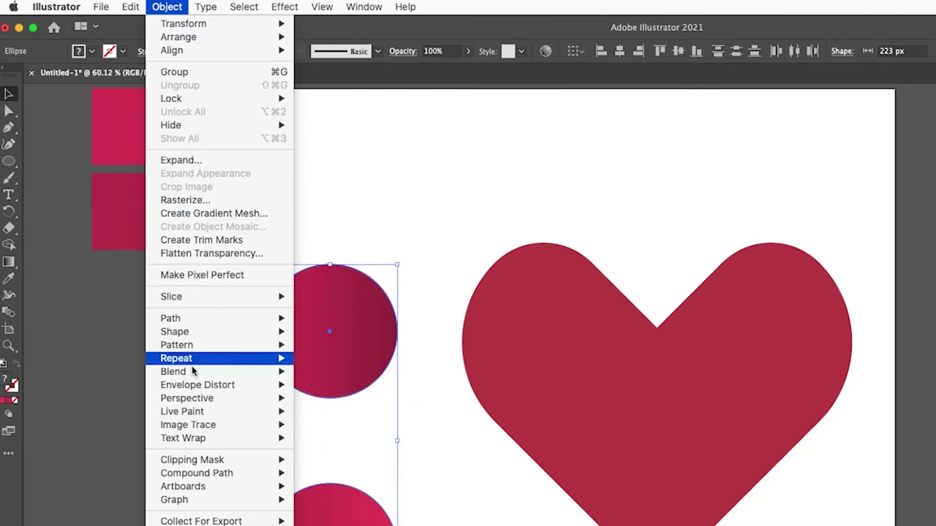
pyautogui.moveTo(173, 371)
pyautogui.click(356, 407)
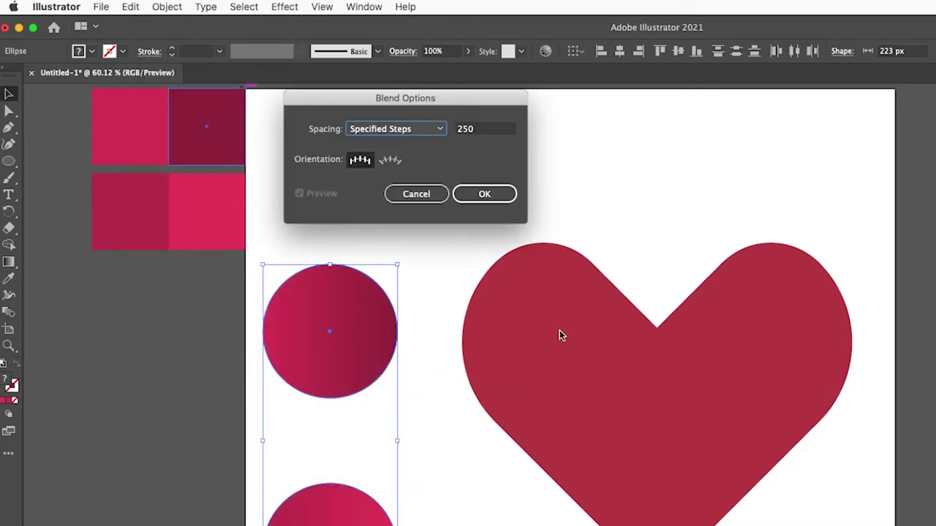
pyautogui.click(416, 130)
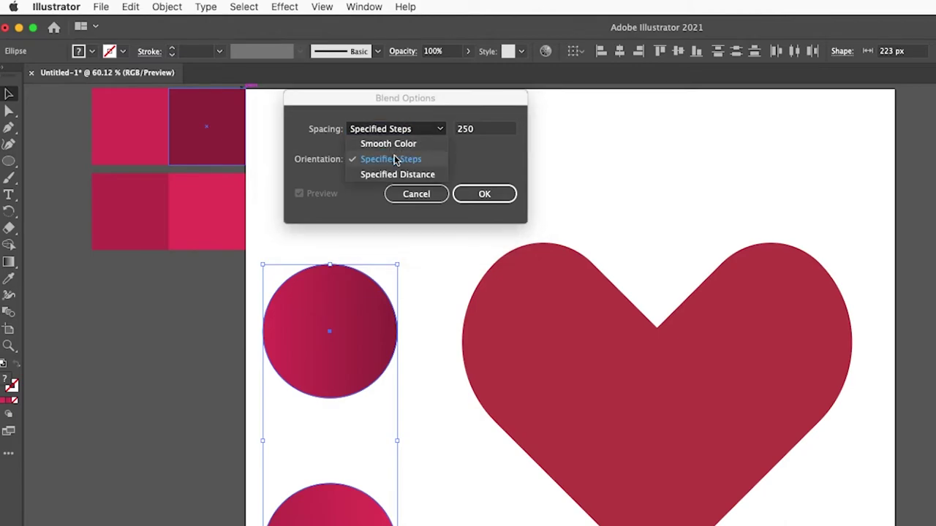
pyautogui.click(409, 159)
pyautogui.doubleClick(481, 128)
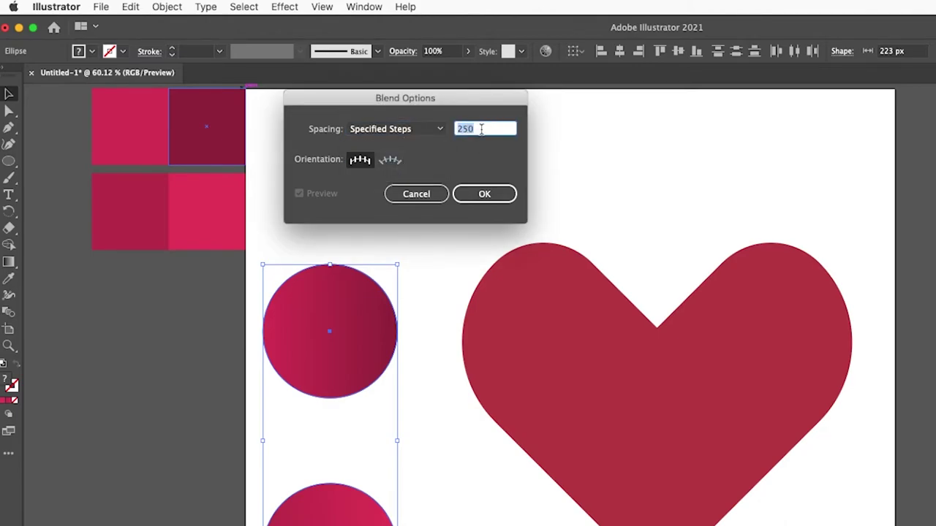
pyautogui.write('20')
pyautogui.doubleClick(481, 129)
pyautogui.write('300')
pyautogui.click(496, 196)
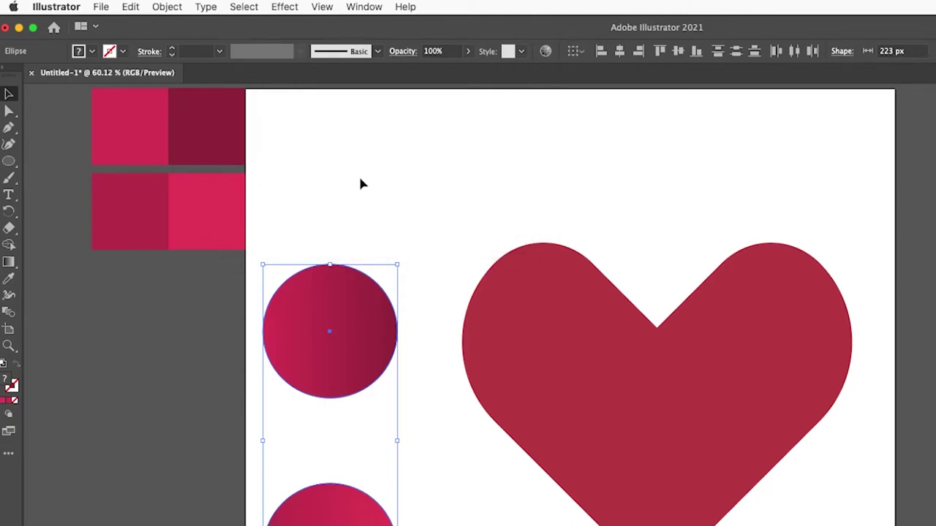
pyautogui.click(167, 7)
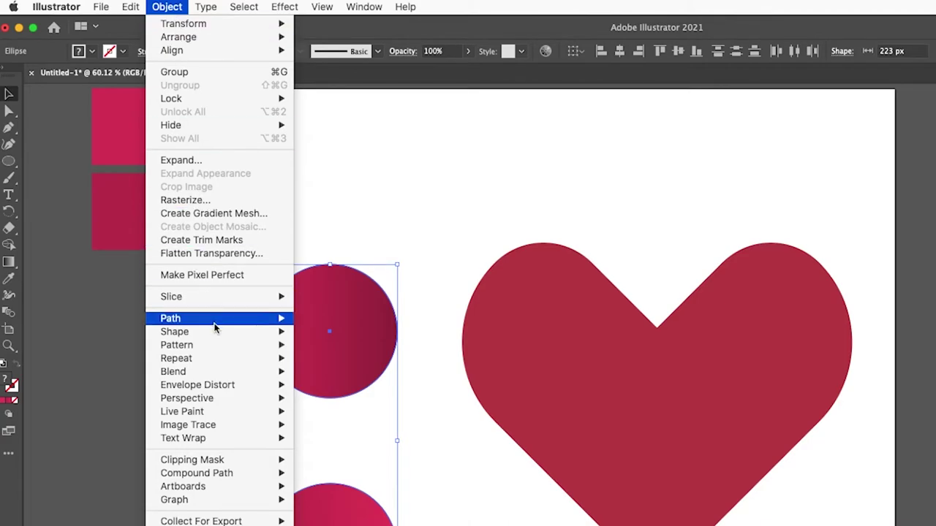
pyautogui.moveTo(174, 371)
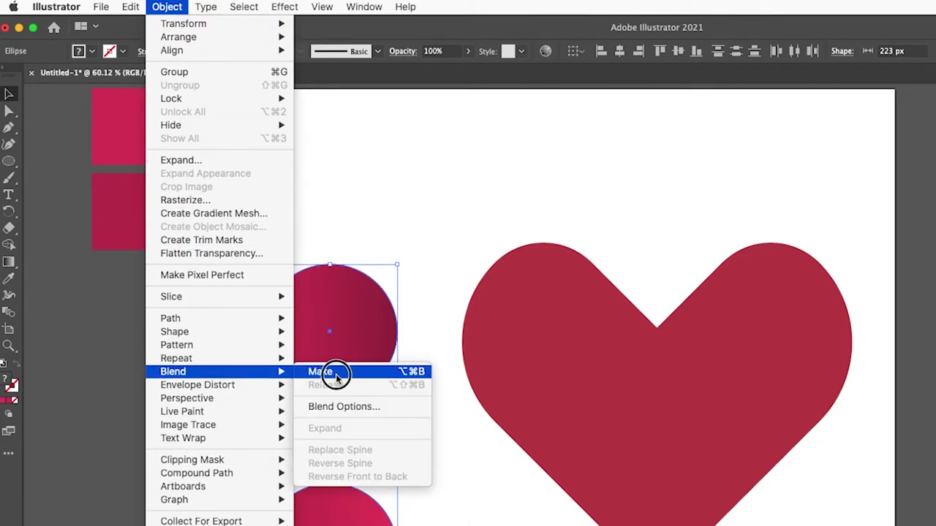
# Step: Blend the two gradient circles into a smooth pill-shaped blend
pyautogui.click(325, 371)
pyautogui.click(439, 234)
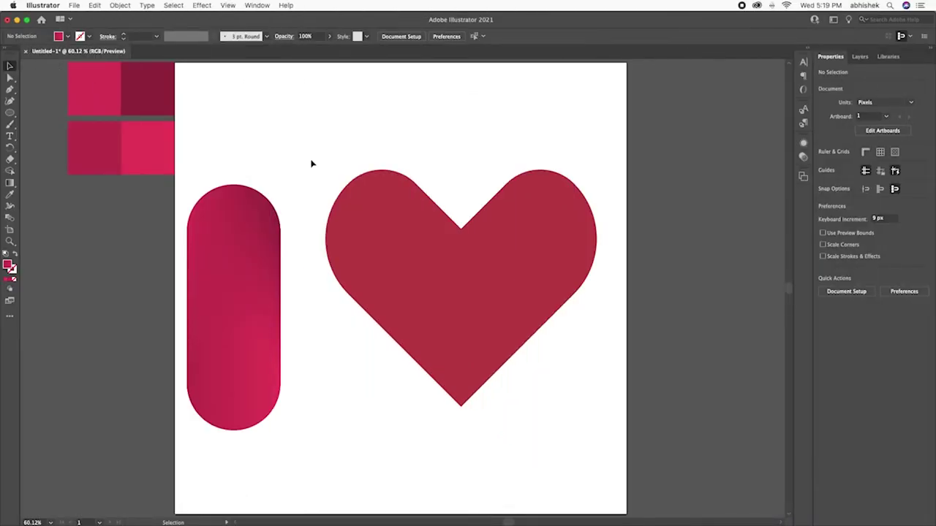
pyautogui.click(242, 236)
# Step: Make the heart an unfilled, ungrouped outline and select it with the pill blend
pyautogui.keyDown('shift'); pyautogui.click(432, 274); pyautogui.keyUp('shift')
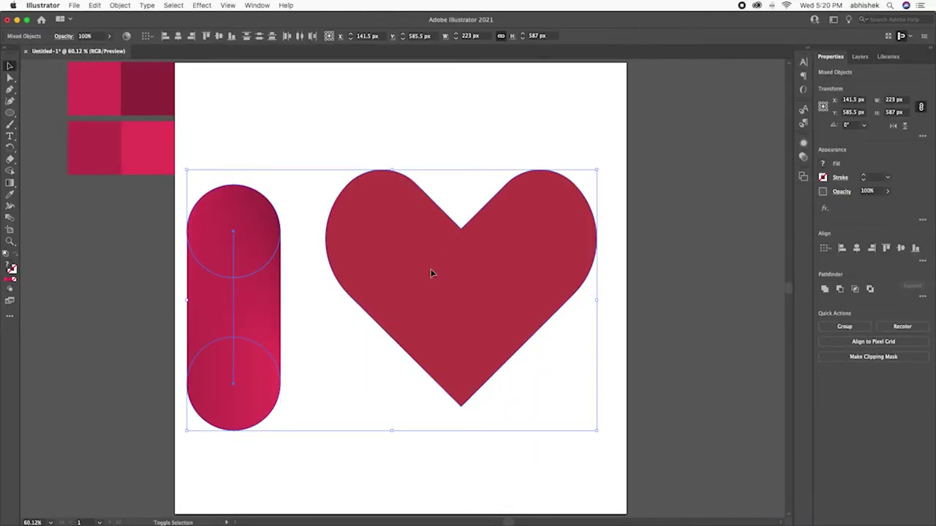
pyautogui.click(403, 159)
pyautogui.click(402, 267)
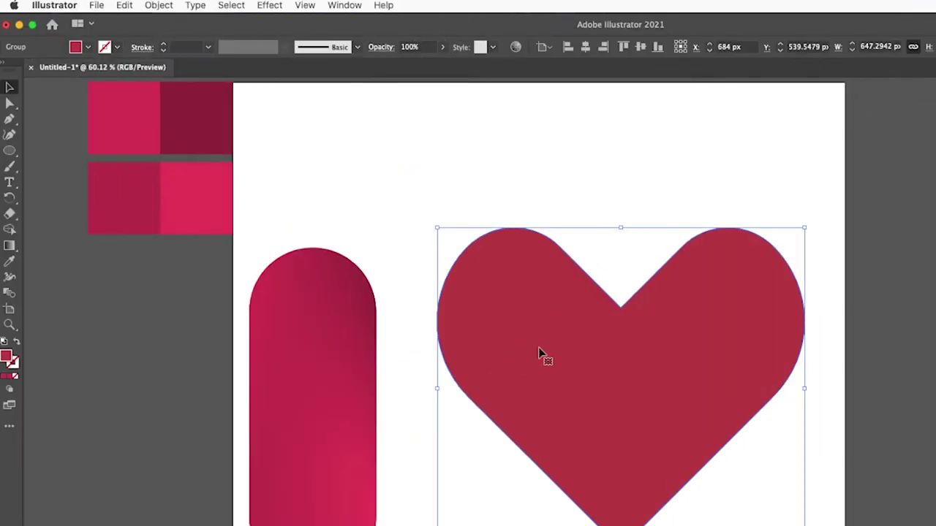
pyautogui.click(18, 342)
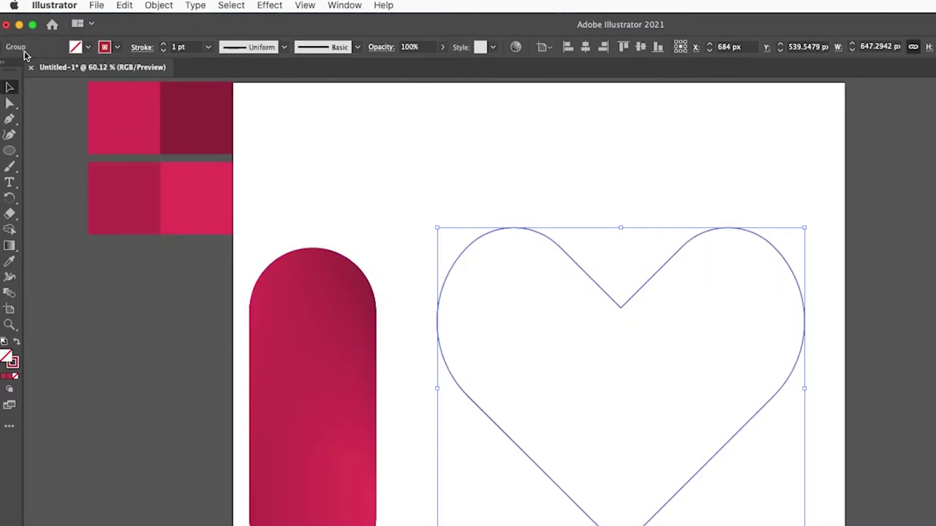
pyautogui.rightClick(553, 243)
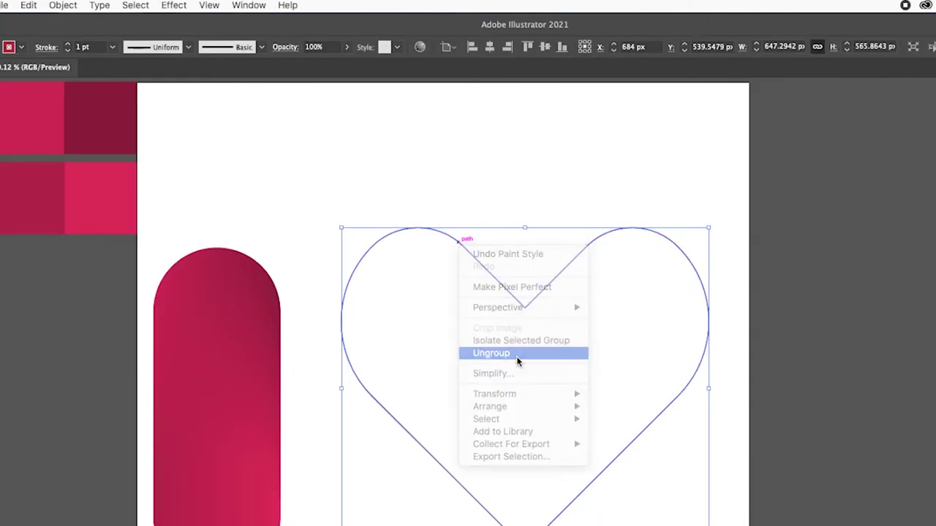
pyautogui.click(517, 354)
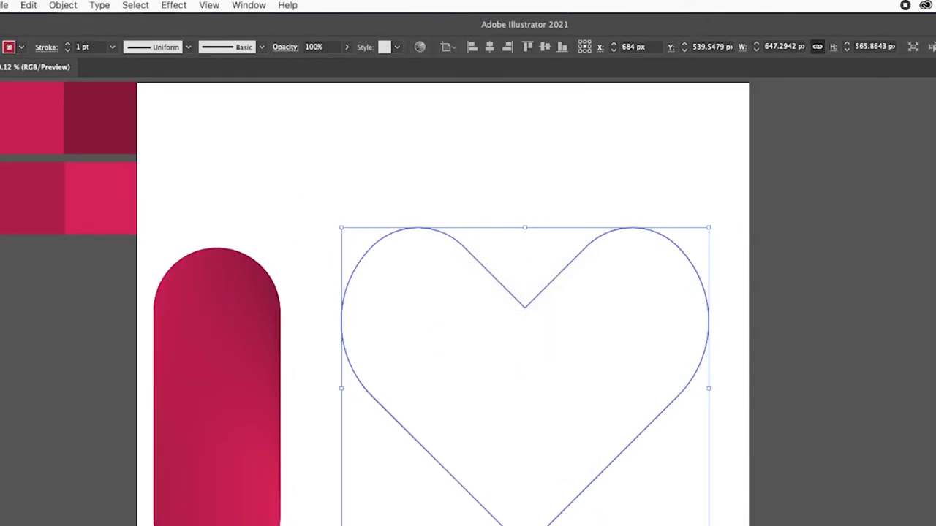
pyautogui.keyDown('shift'); pyautogui.click(212, 350); pyautogui.keyUp('shift')
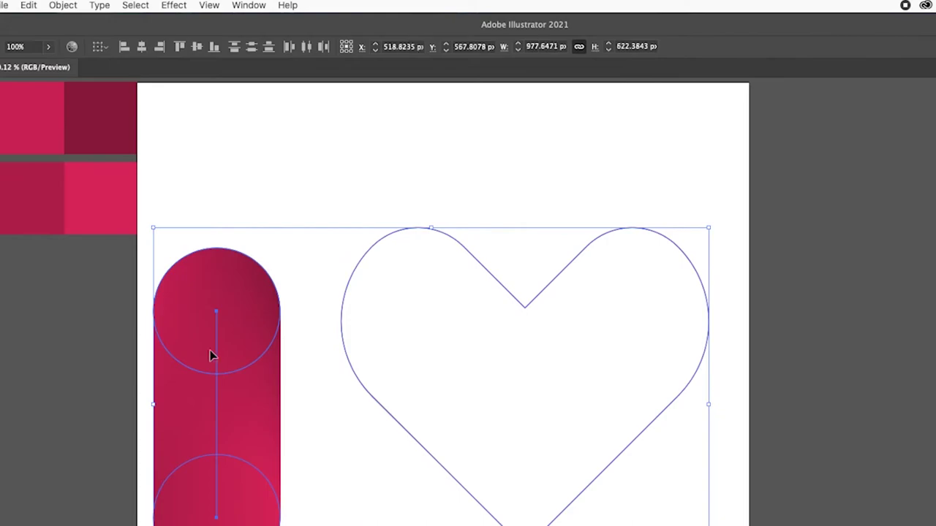
pyautogui.click(68, 6)
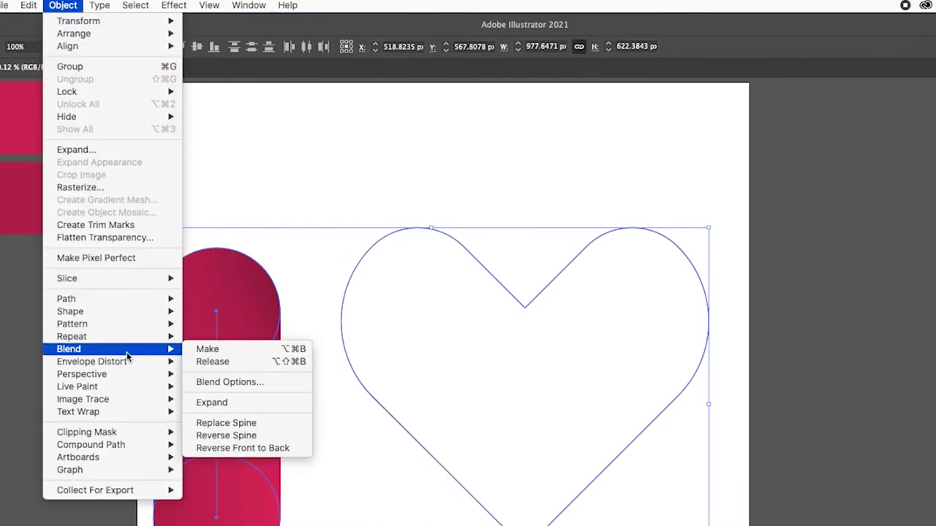
pyautogui.moveTo(68, 349)
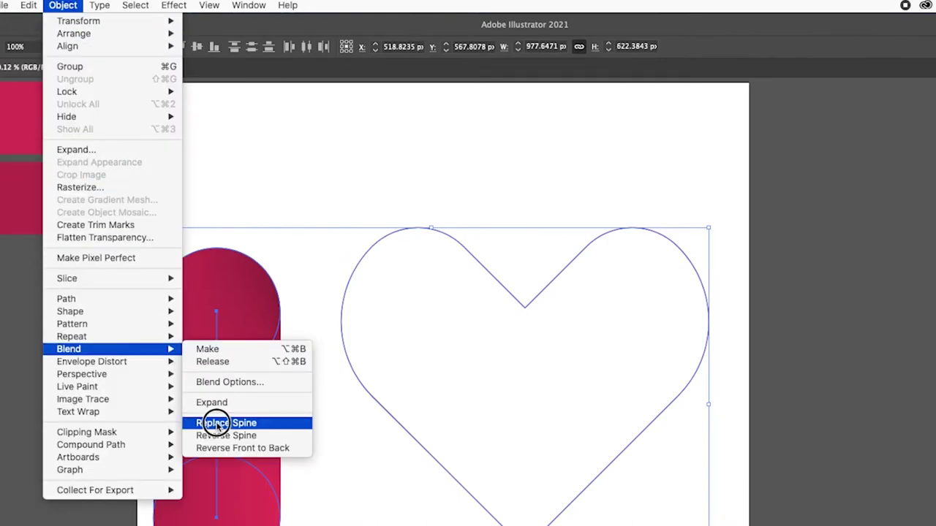
# Step: Replace the blend's spine with the heart outline and centre it horizontally and vertically
pyautogui.click(219, 424)
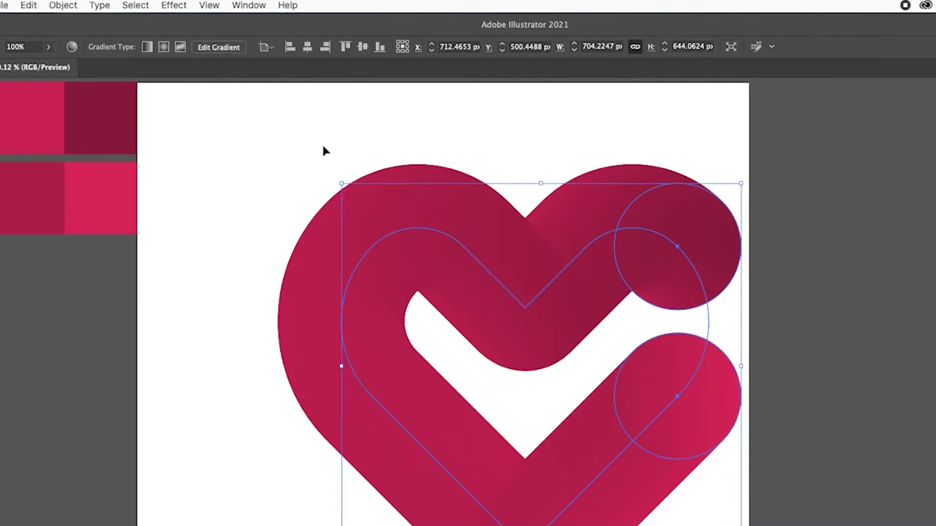
pyautogui.click(325, 151)
pyautogui.click(500, 251)
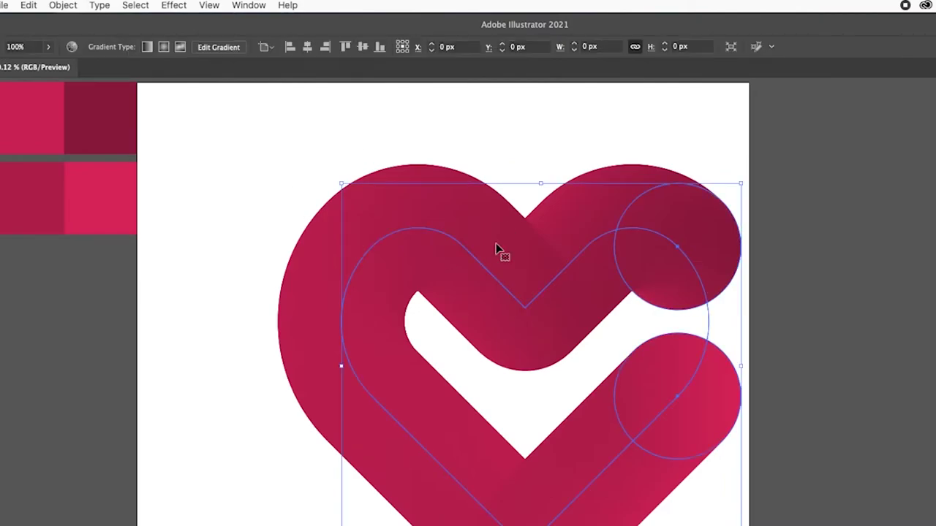
pyautogui.click(307, 46)
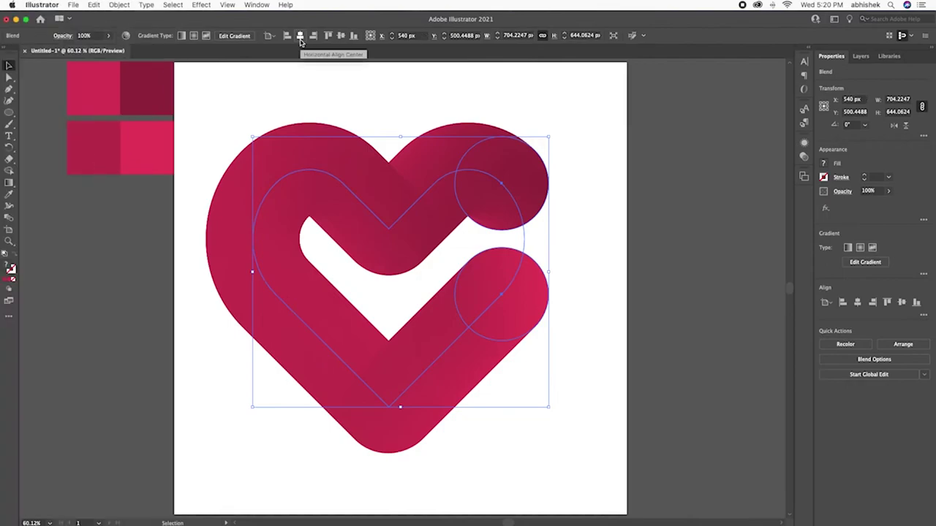
pyautogui.click(340, 40)
pyautogui.press('a')
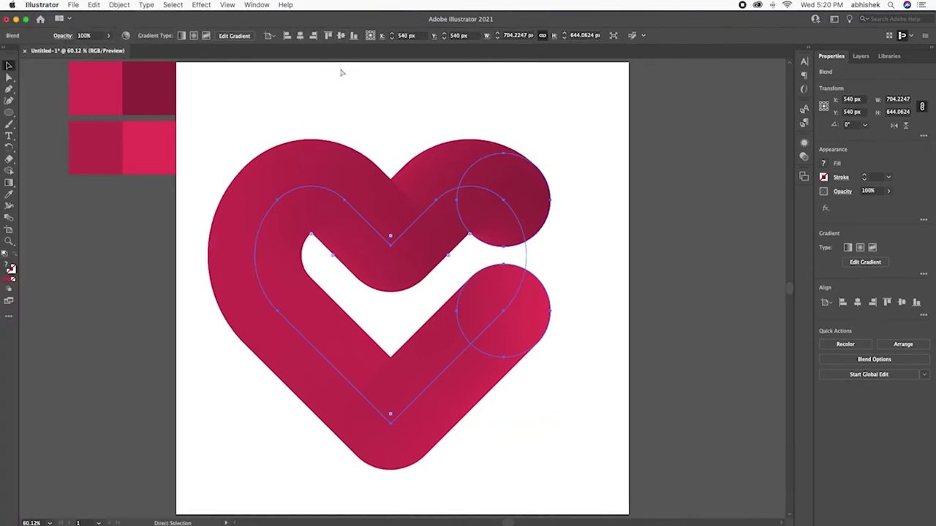
pyautogui.press('super+equal')
# Step: Add an anchor on the spine's top-right lobe and join the open ends into a heart
pyautogui.press('v')
pyautogui.press('a')
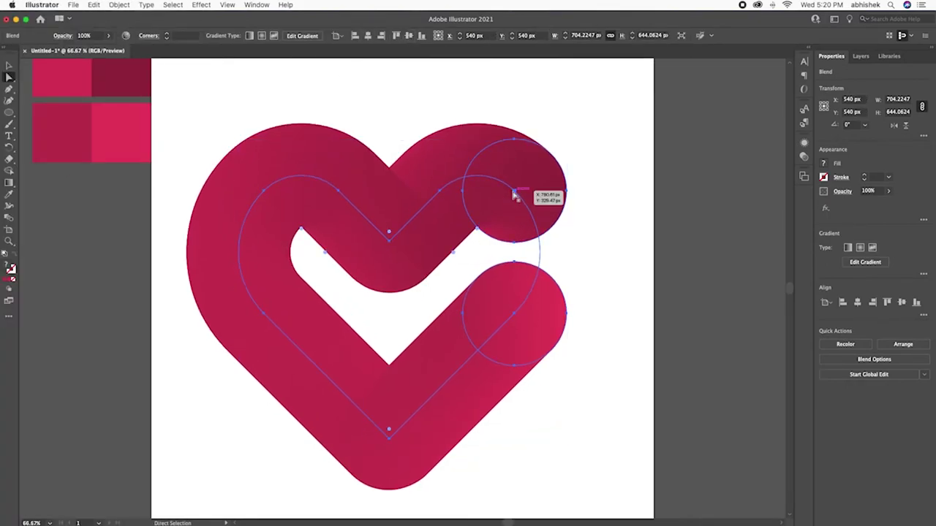
pyautogui.click(514, 192)
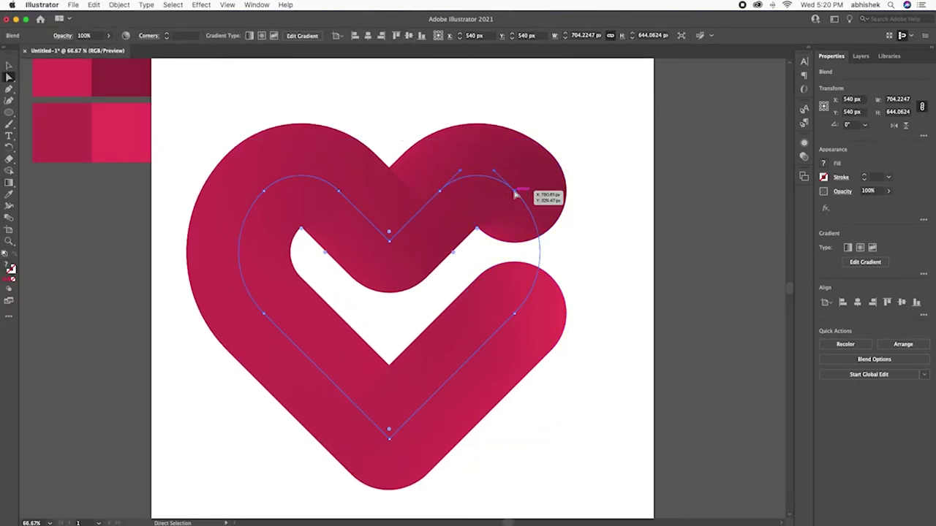
pyautogui.click(514, 314)
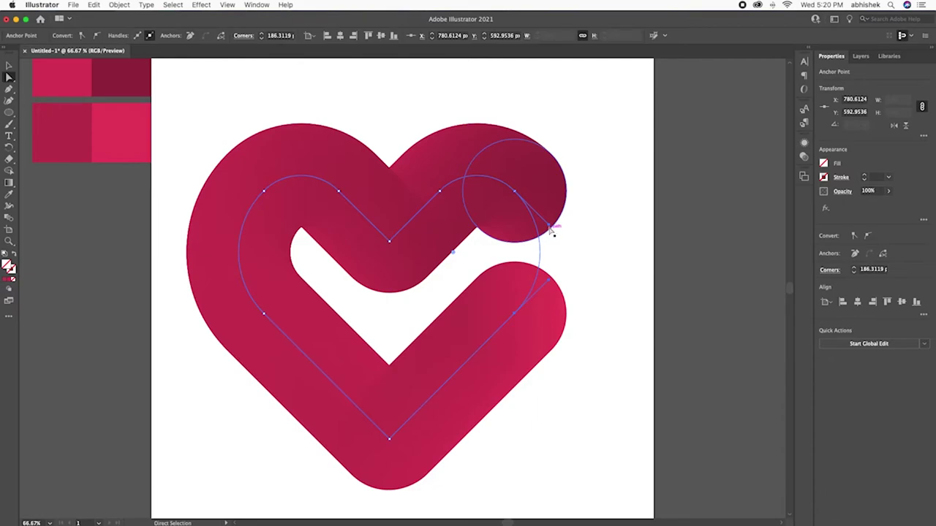
pyautogui.press('p')
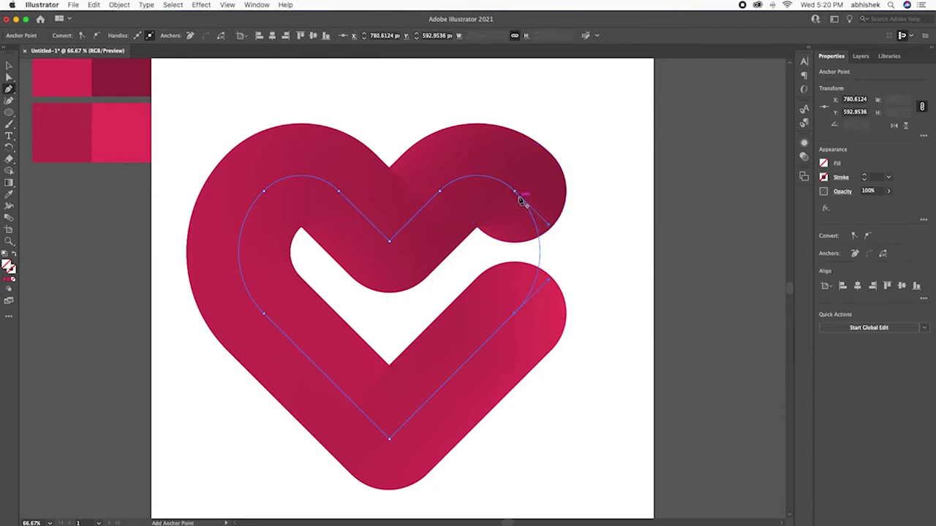
pyautogui.click(517, 195)
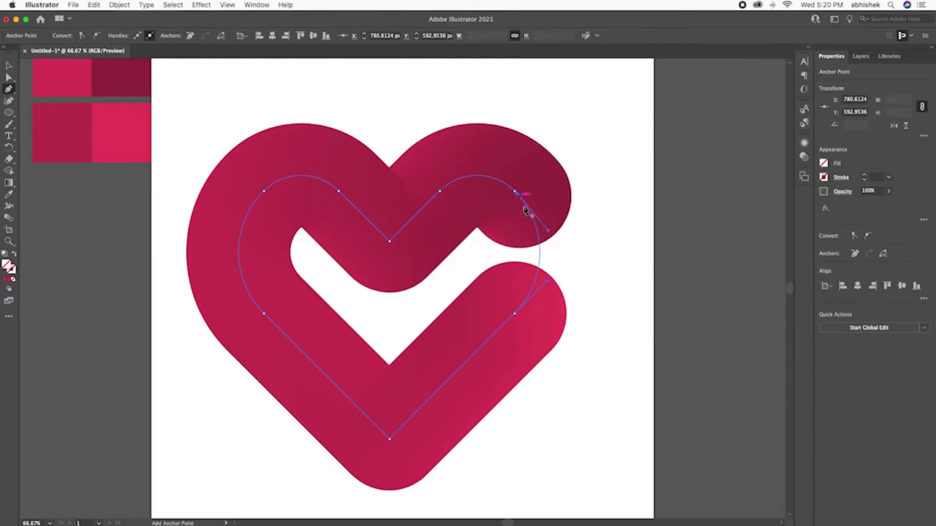
pyautogui.click(532, 297)
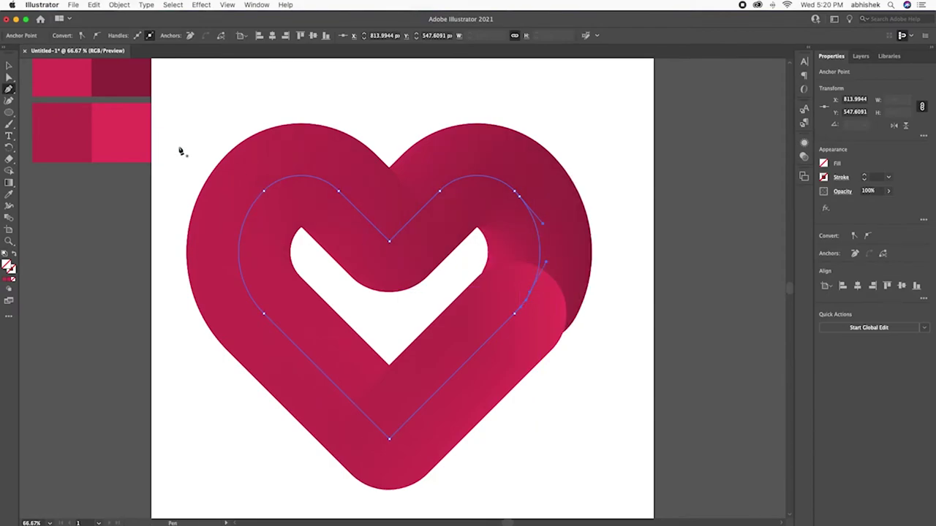
# Step: Centre the gradient heart on the artboard, then nudge it about 30 px right
pyautogui.press('v')
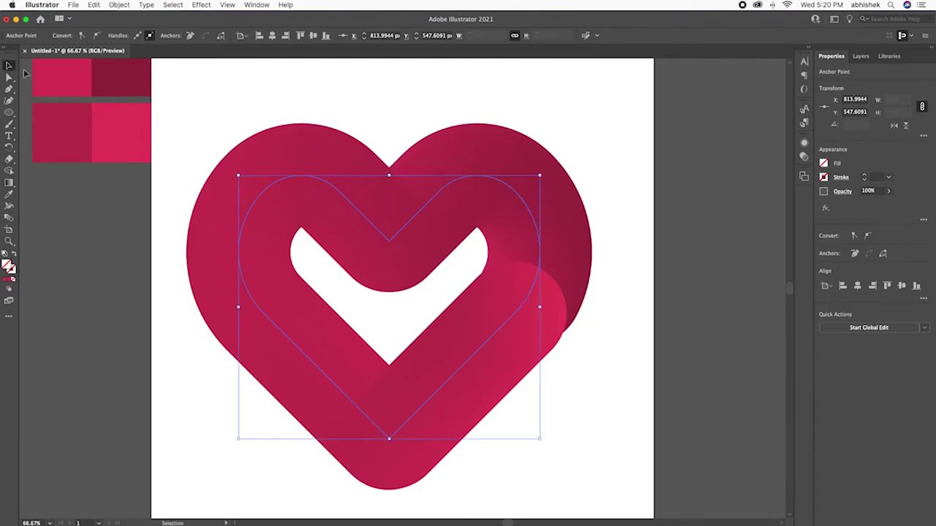
pyautogui.click(319, 103)
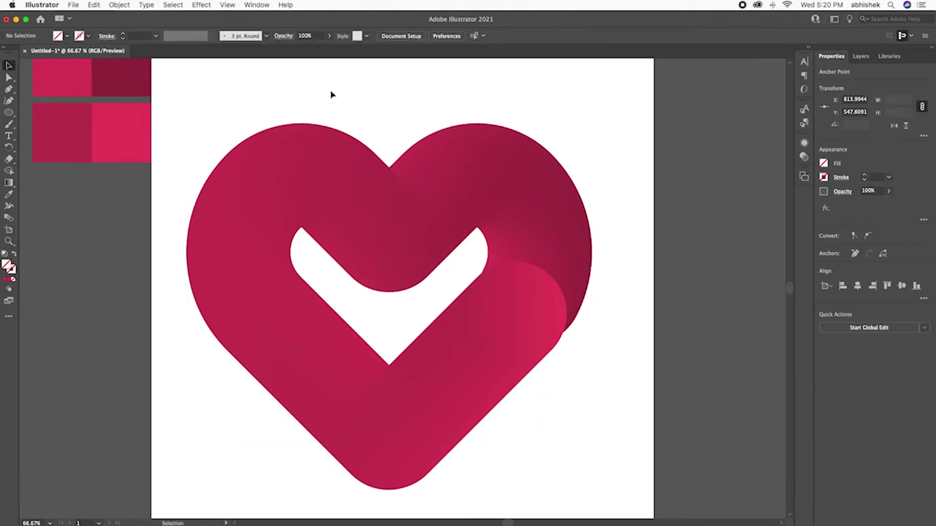
pyautogui.click(451, 196)
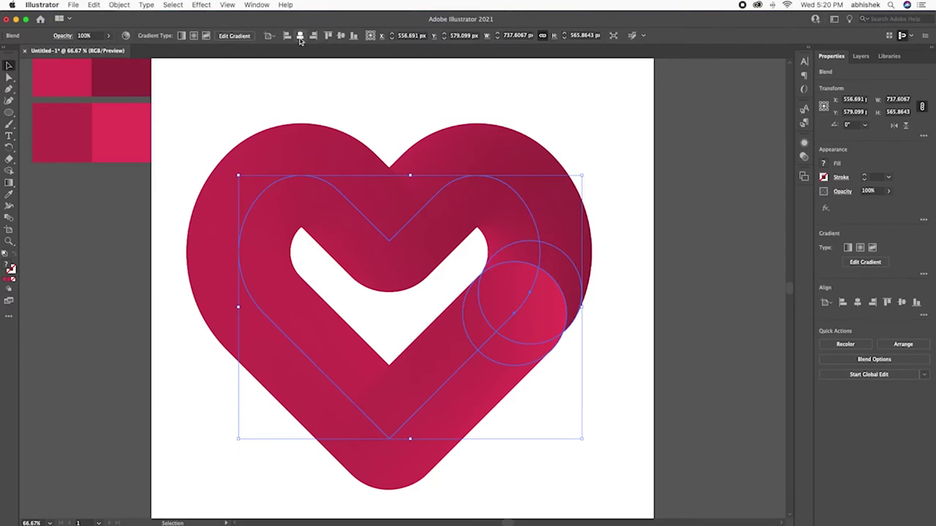
pyautogui.click(341, 36)
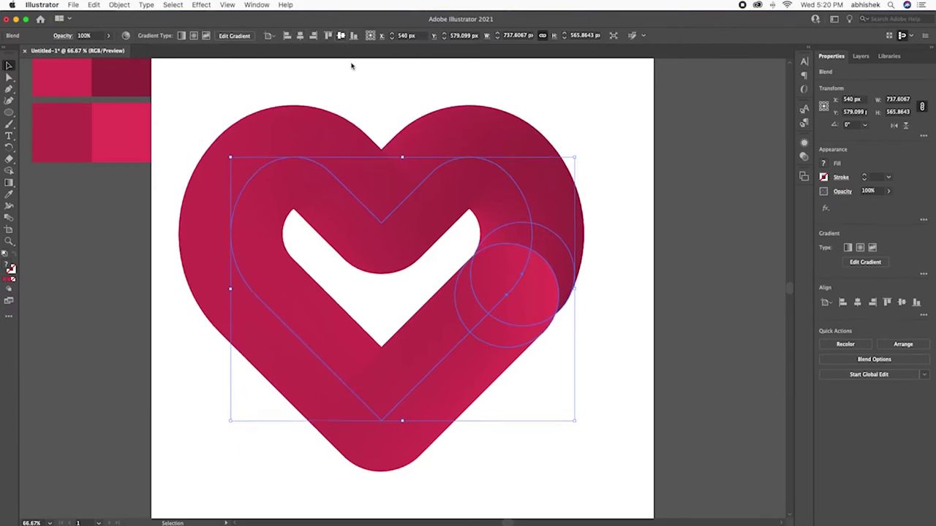
pyautogui.click(365, 101)
pyautogui.click(432, 176)
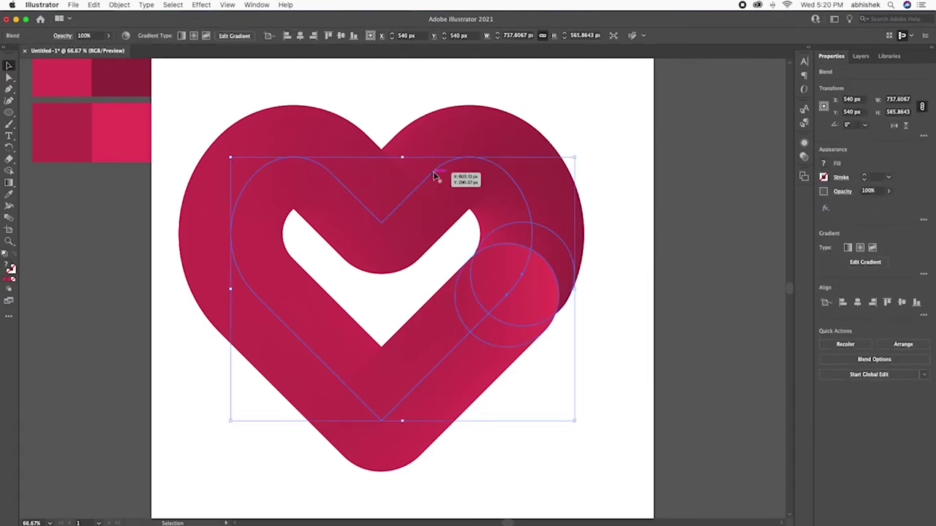
pyautogui.moveTo(433, 175); pyautogui.dragTo(450, 177)
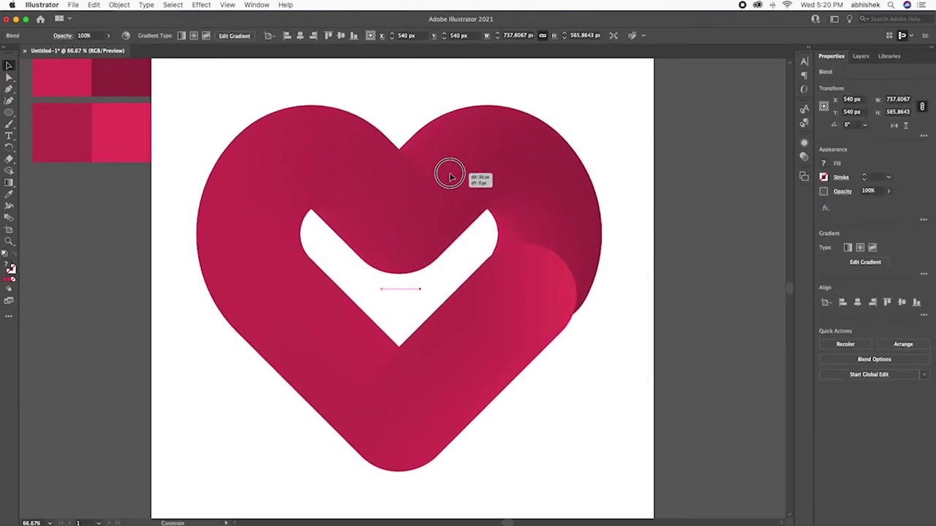
pyautogui.moveTo(450, 176); pyautogui.dragTo(451, 176)
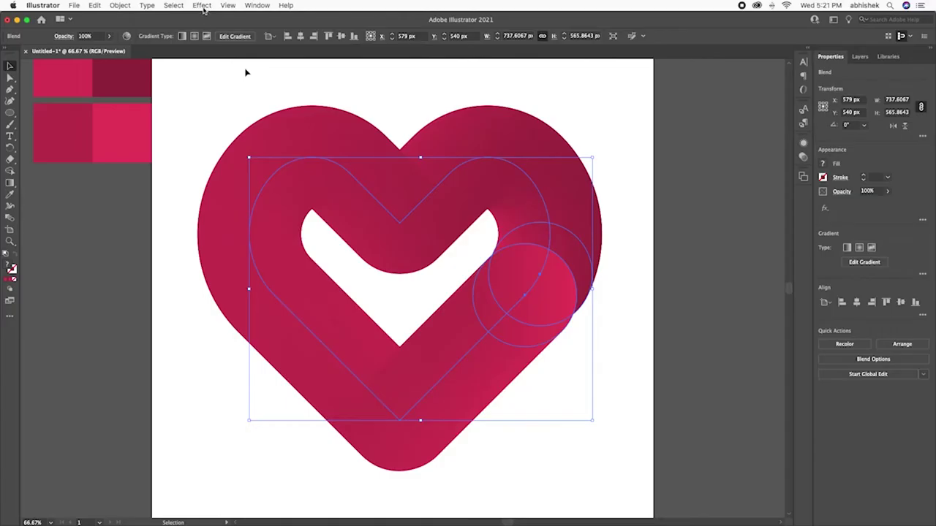
# Step: Show the Effect menu's Distort & Transform options for the heart blend
pyautogui.click(204, 6)
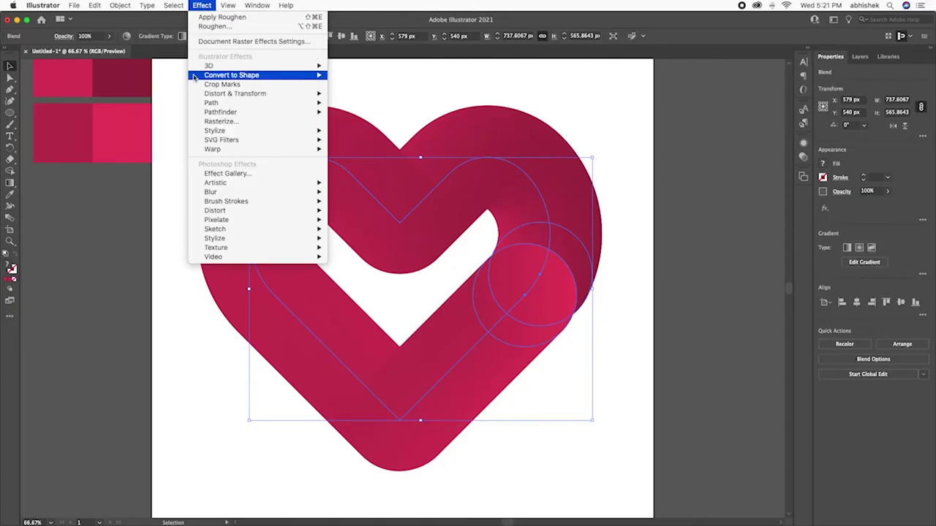
pyautogui.moveTo(235, 93)
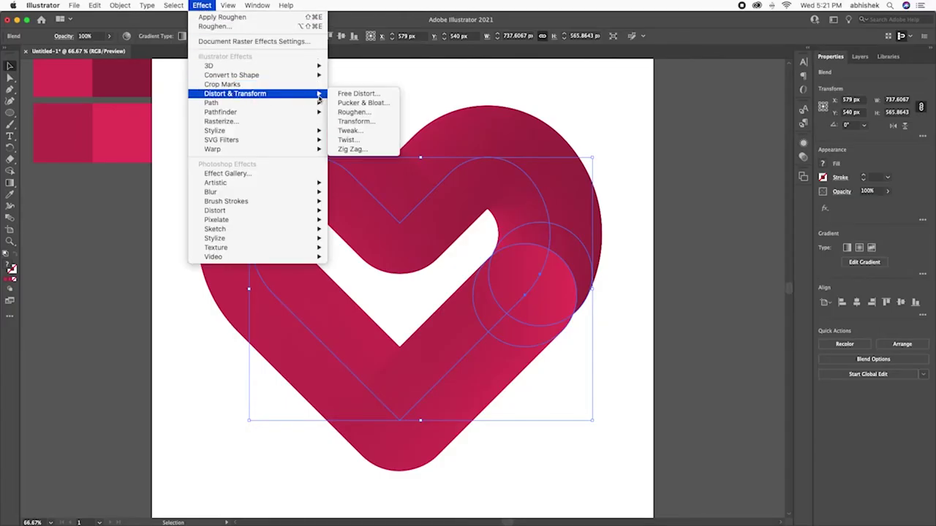
# Step: Apply a Roughen effect to the heart blend with Smooth points and preview on
pyautogui.click(354, 113)
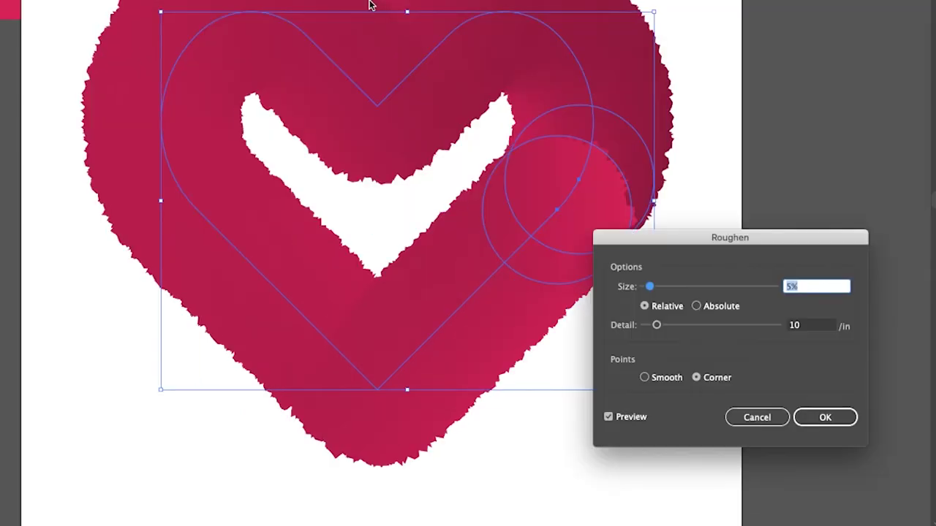
pyautogui.moveTo(777, 254); pyautogui.dragTo(822, 313)
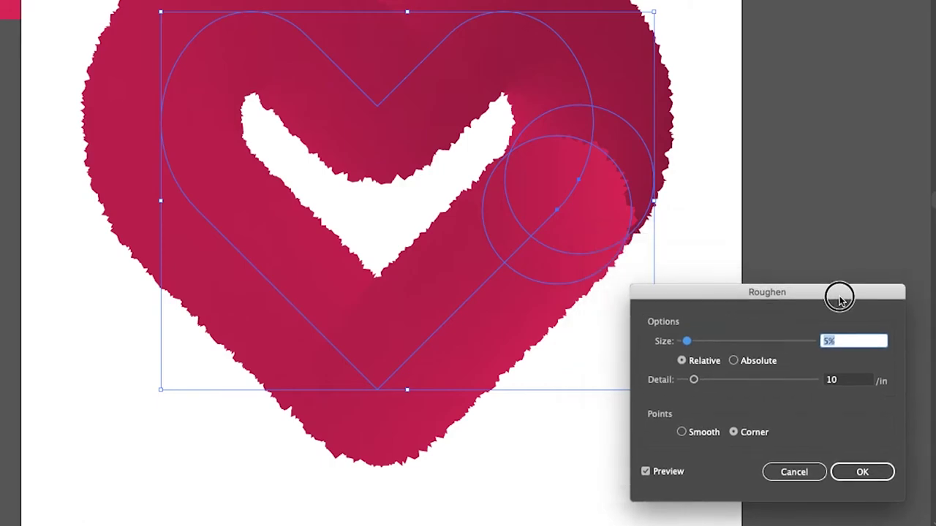
pyautogui.click(652, 475)
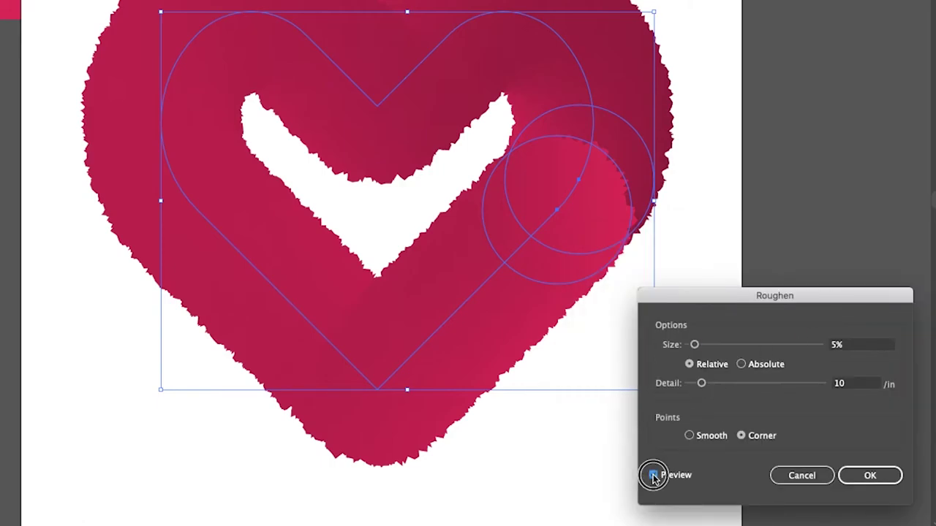
pyautogui.click(653, 475)
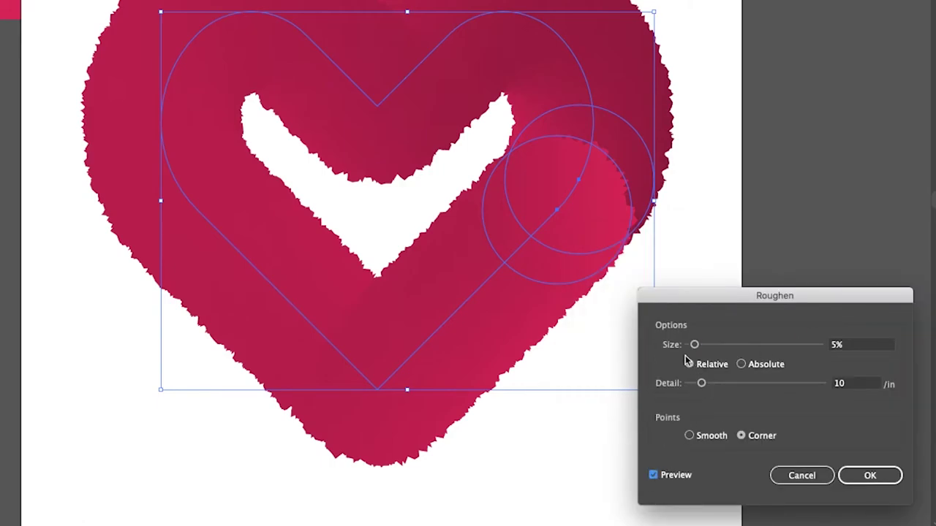
pyautogui.moveTo(694, 344); pyautogui.dragTo(754, 345)
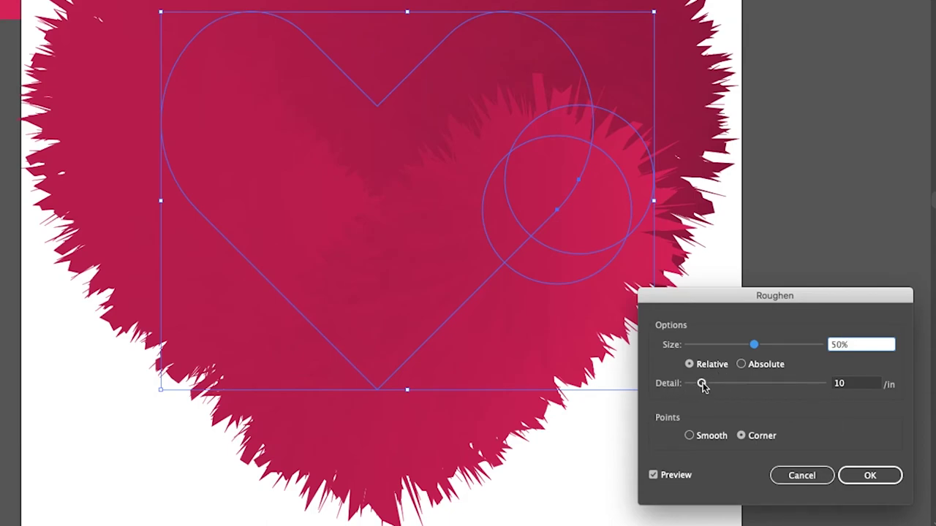
pyautogui.moveTo(701, 383); pyautogui.dragTo(754, 386)
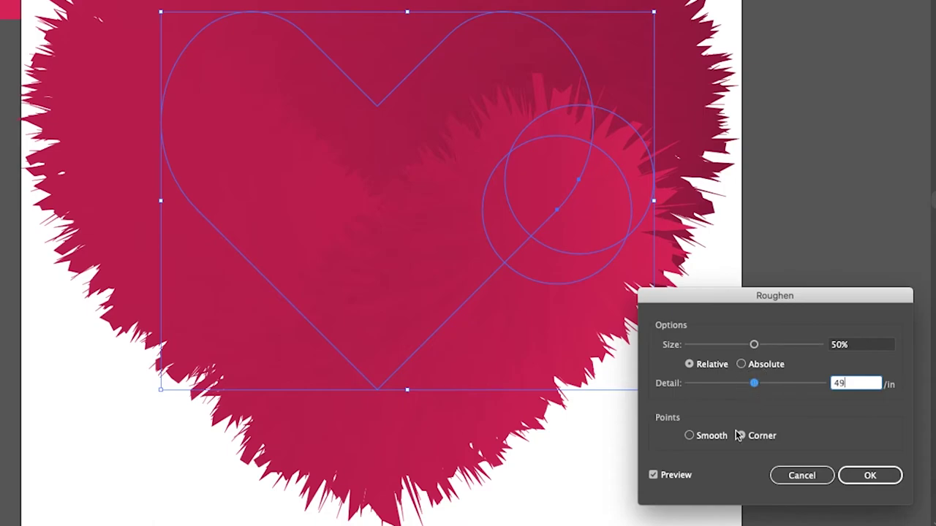
pyautogui.click(703, 434)
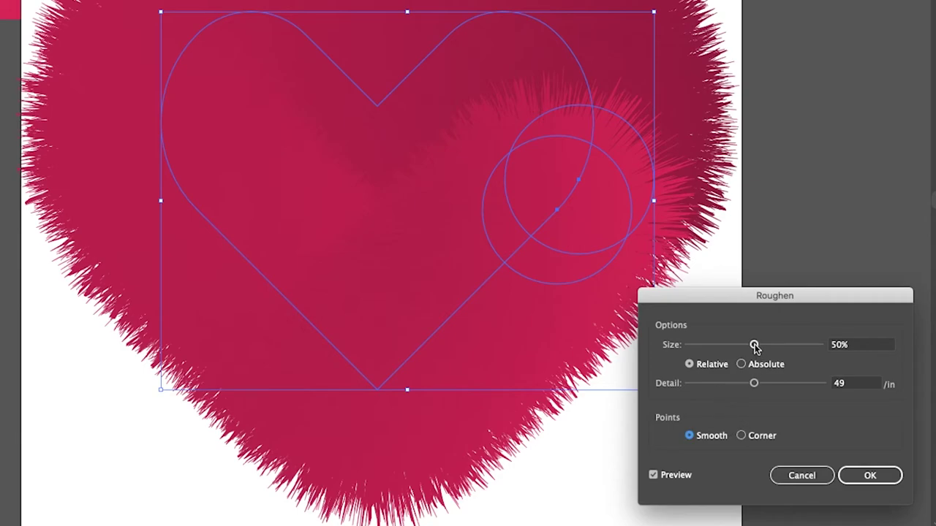
# Step: Settle the Roughen at 14% size and 70/in detail and apply it
pyautogui.moveTo(754, 346); pyautogui.dragTo(721, 347)
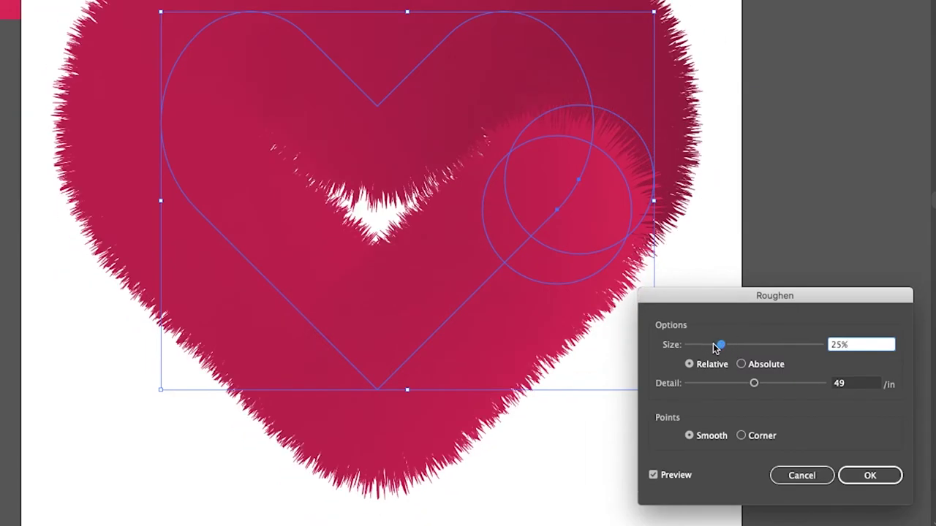
pyautogui.moveTo(720, 347); pyautogui.dragTo(716, 347)
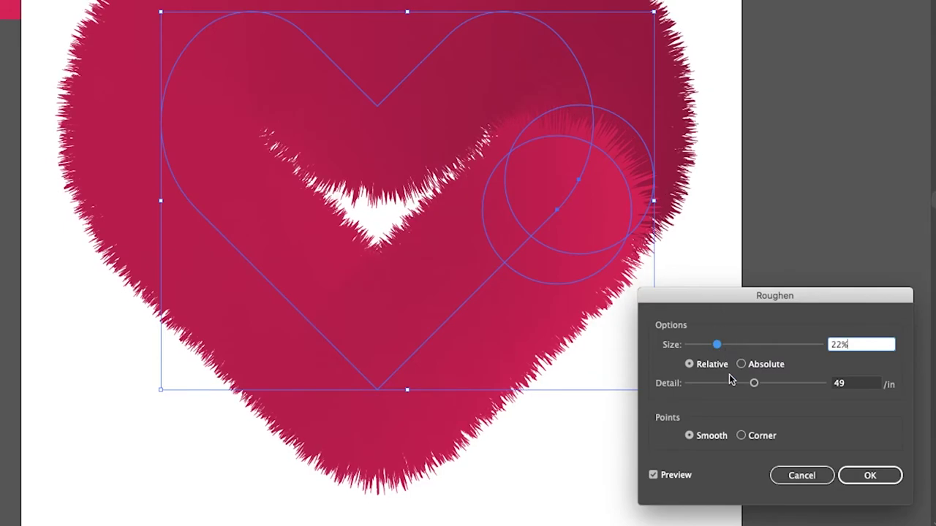
pyautogui.moveTo(718, 345)
pyautogui.mouseDown()
pyautogui.moveTo(725, 345)
pyautogui.moveTo(706, 346)
pyautogui.mouseUp()
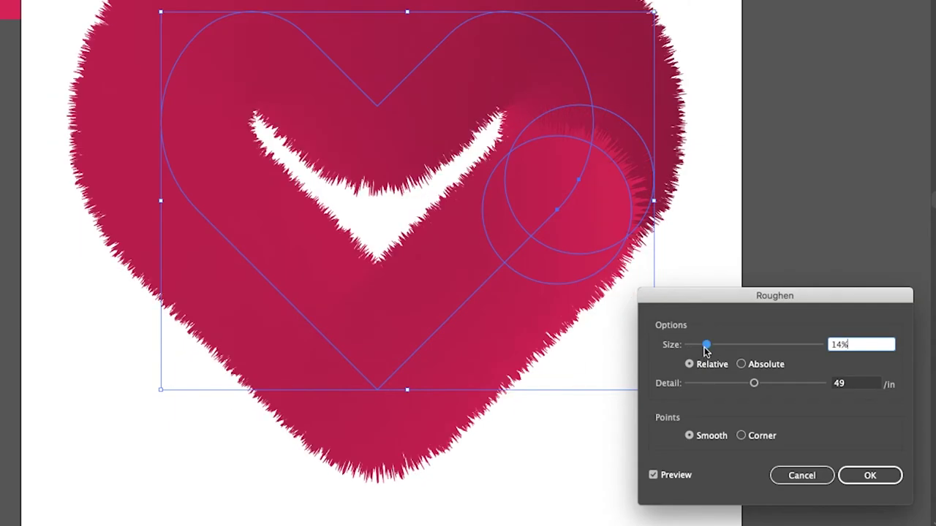
pyautogui.moveTo(754, 383); pyautogui.dragTo(784, 387)
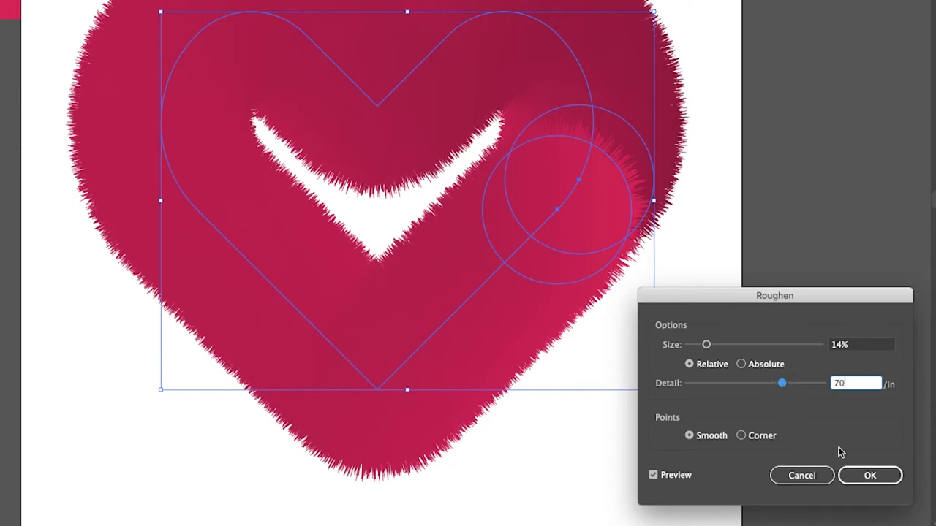
pyautogui.click(867, 476)
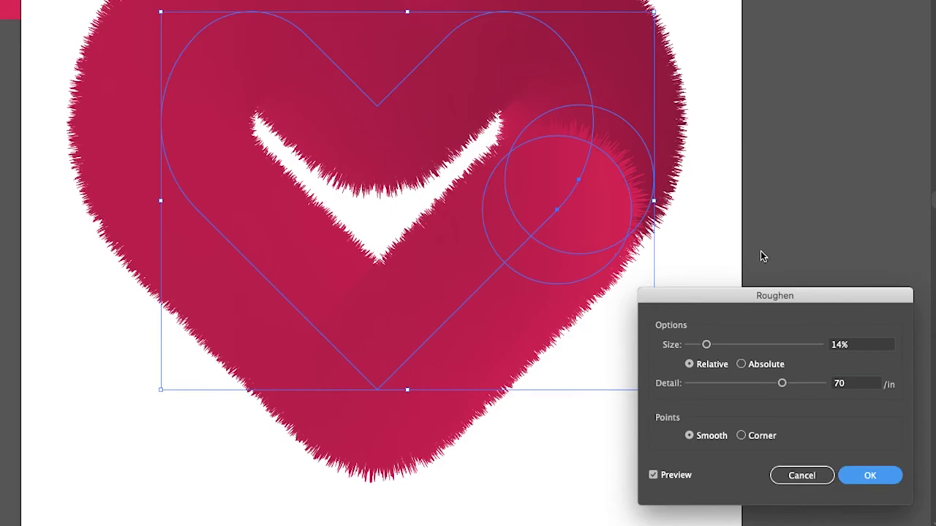
pyautogui.click(724, 260)
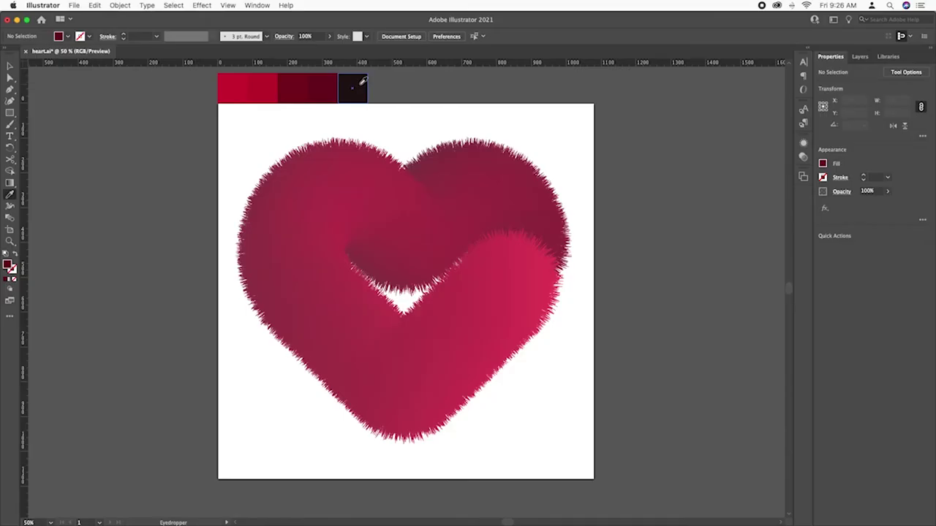
# Step: Draw a 1080×1080 dark square over the artboard and send it behind the heart
pyautogui.click(10, 112)
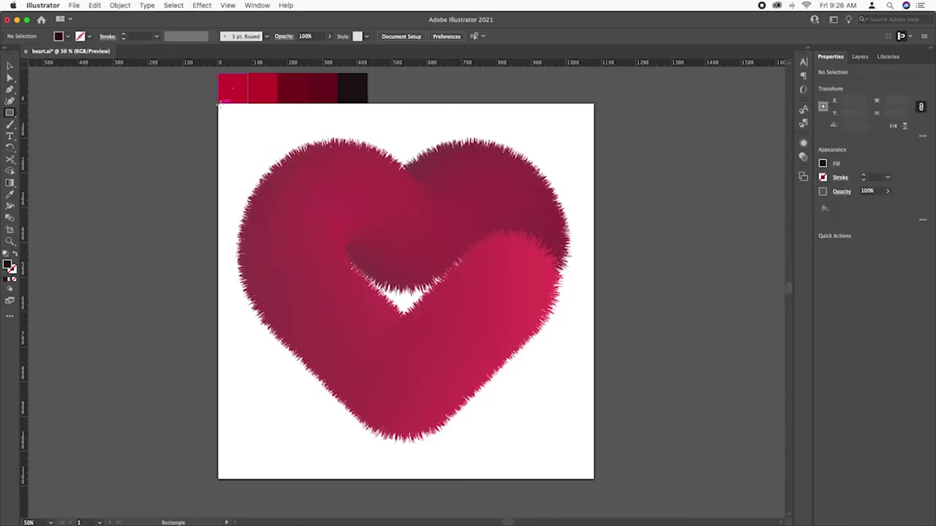
pyautogui.moveTo(218, 104)
pyautogui.mouseDown()
pyautogui.moveTo(547, 345)
pyautogui.moveTo(593, 479)
pyautogui.mouseUp()
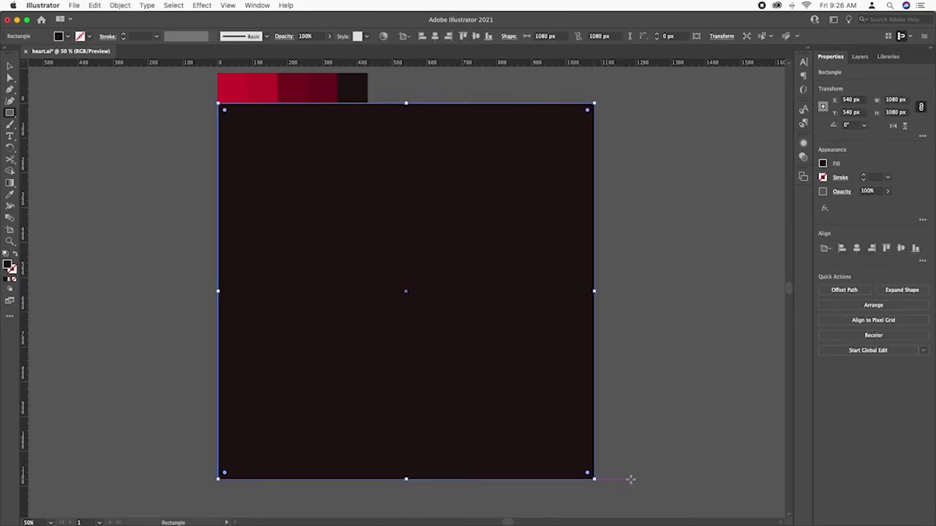
pyautogui.press('v')
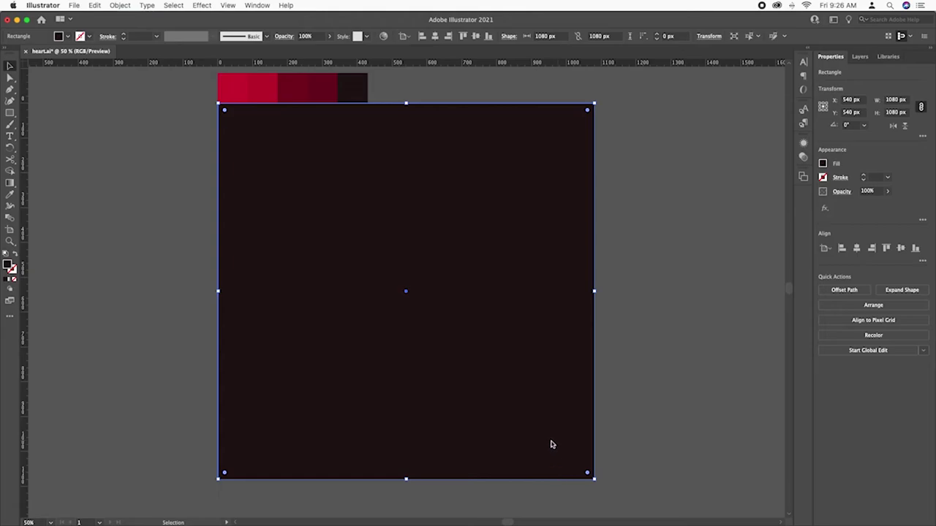
pyautogui.rightClick(551, 444)
pyautogui.moveTo(581, 480)
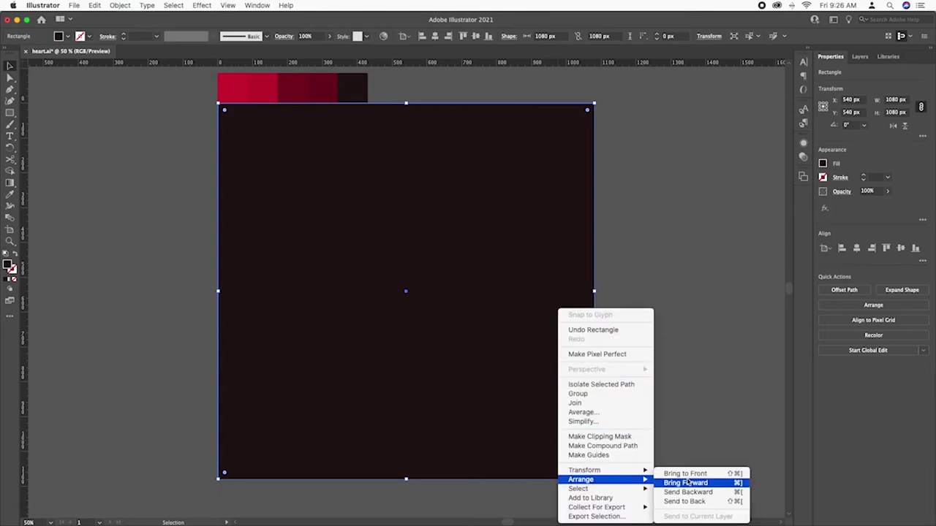
pyautogui.click(690, 493)
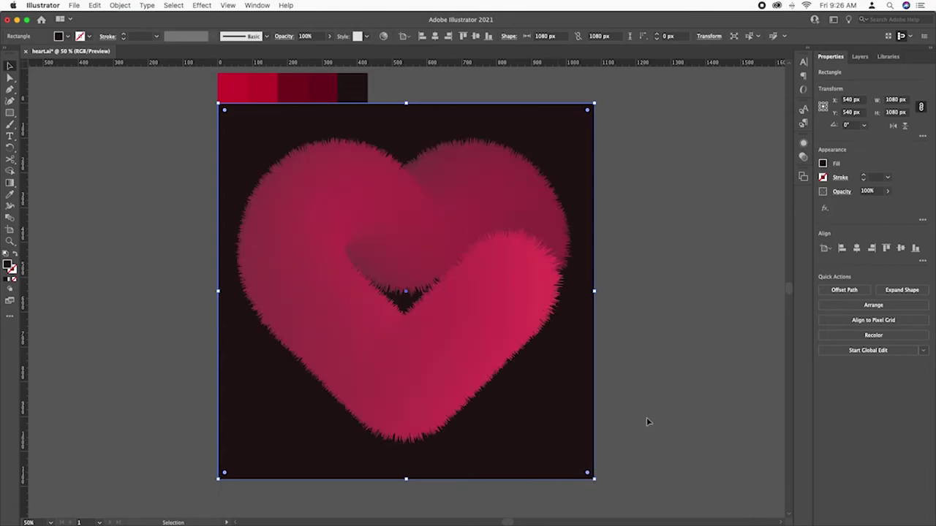
pyautogui.click(646, 419)
pyautogui.press('super+equal')
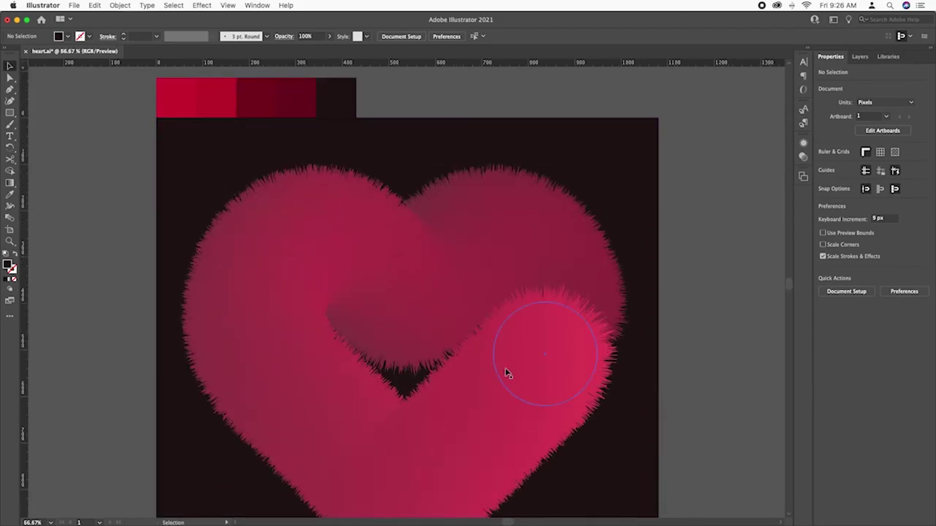
# Step: Recolour the blend's right circle gradient stops with colours sampled from the swatch strip
pyautogui.doubleClick(507, 380)
pyautogui.press('super+shift+a')
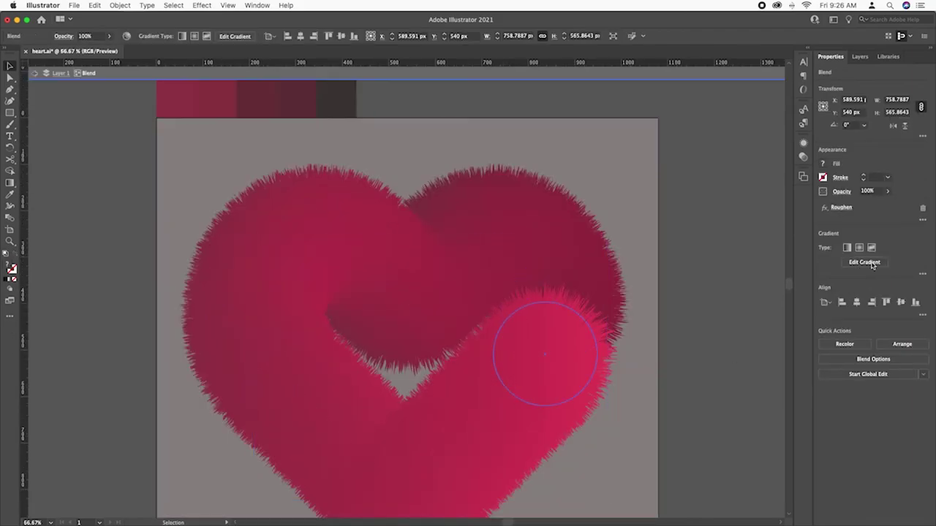
pyautogui.click(582, 353)
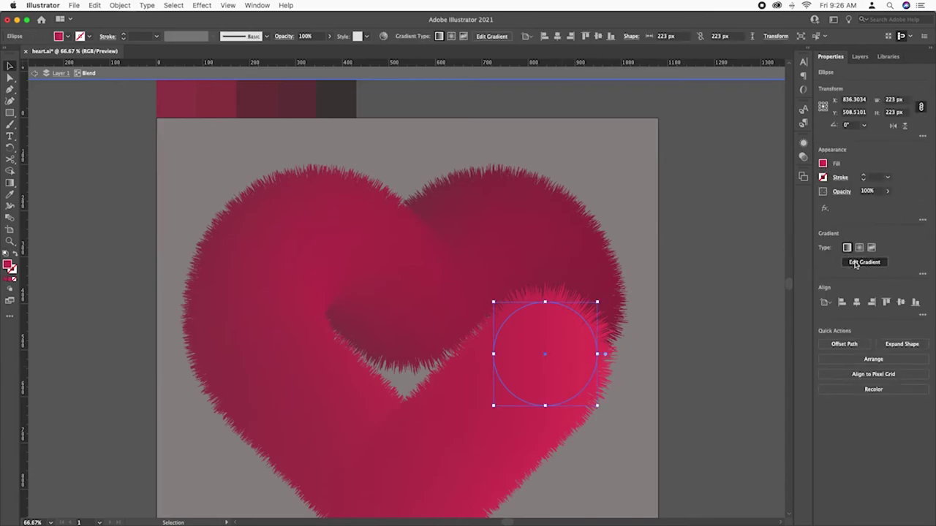
pyautogui.click(864, 261)
pyautogui.click(598, 355)
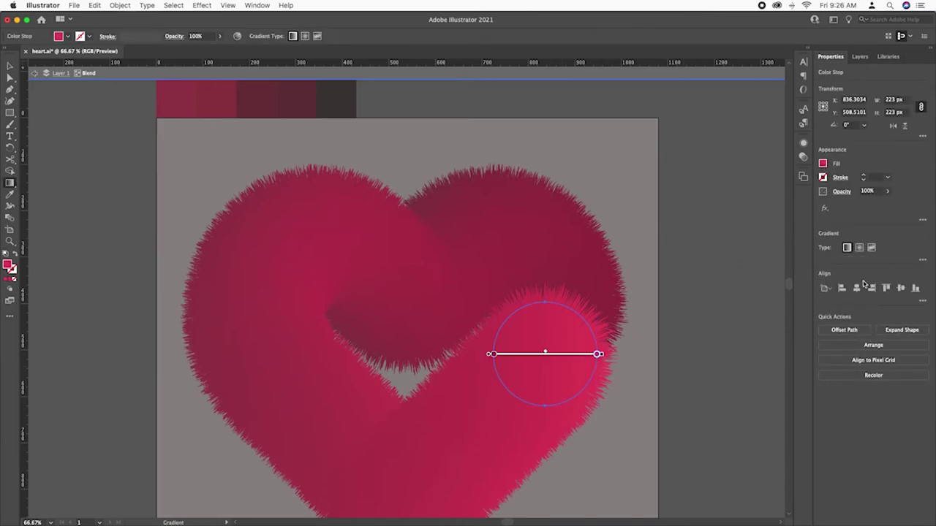
pyautogui.doubleClick(598, 355)
pyautogui.click(475, 421)
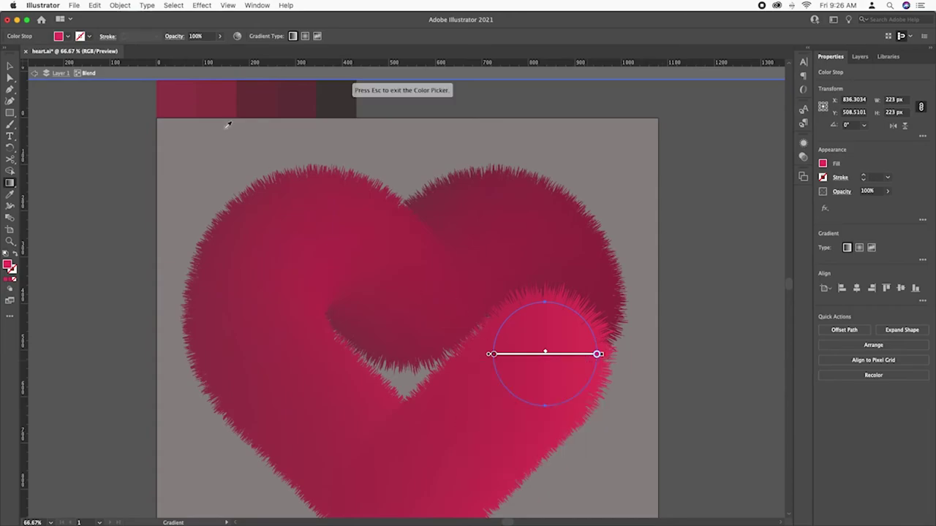
pyautogui.click(499, 356)
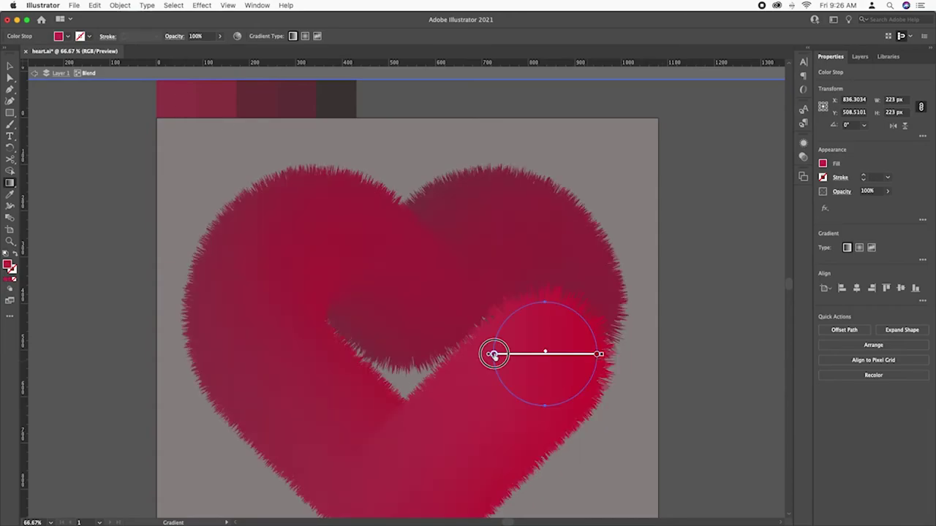
pyautogui.doubleClick(493, 354)
pyautogui.click(367, 419)
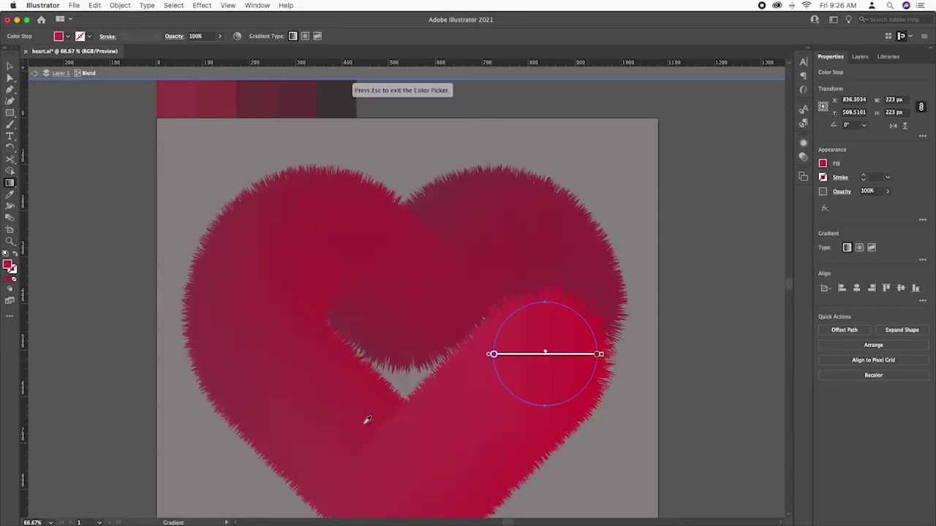
pyautogui.click(226, 100)
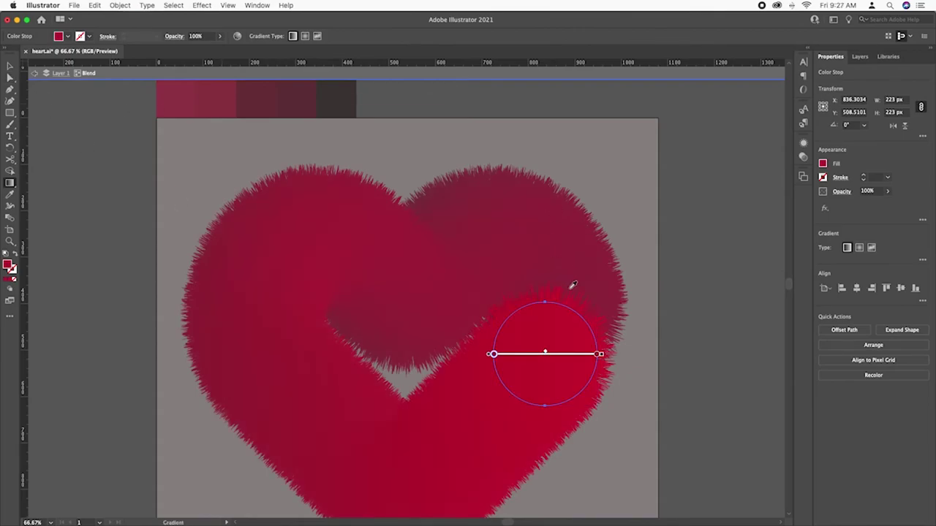
# Step: Move the right circle up-right and resample both its stops with darker reds
pyautogui.moveTo(583, 335); pyautogui.dragTo(593, 295)
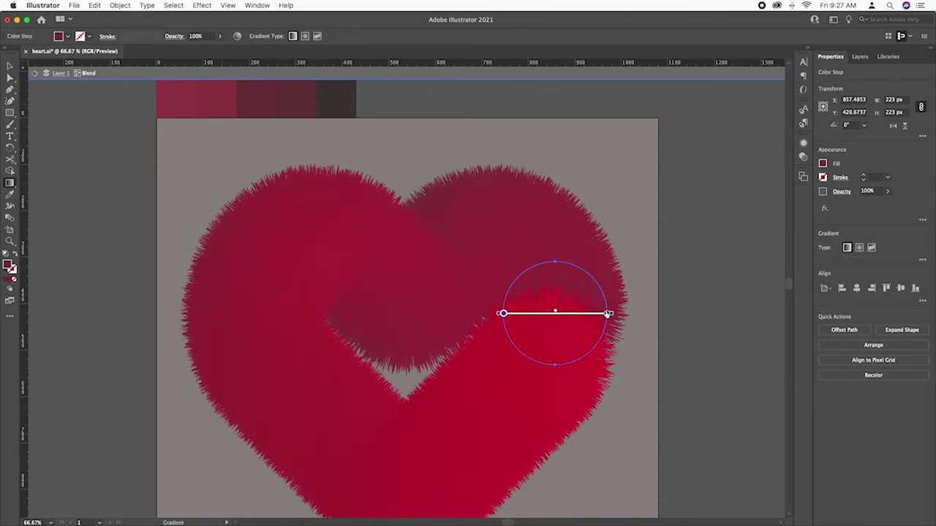
pyautogui.doubleClick(607, 314)
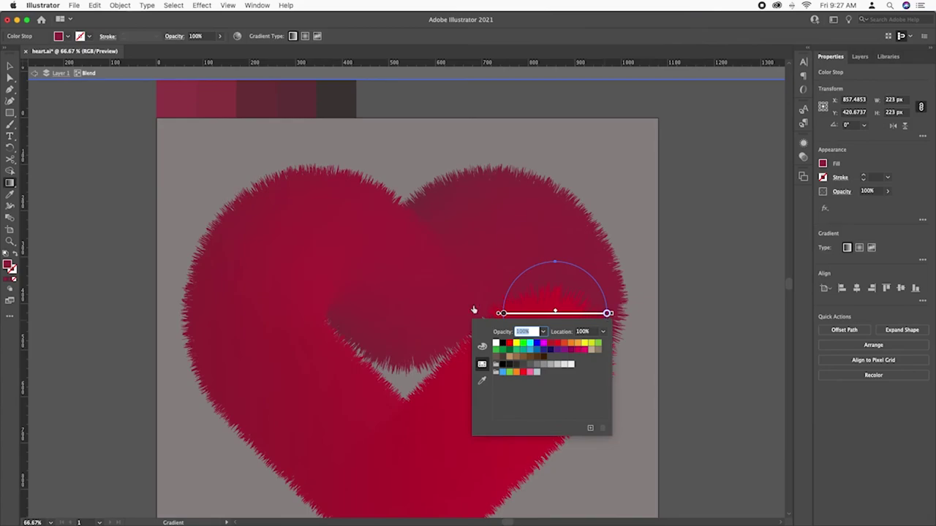
pyautogui.click(481, 380)
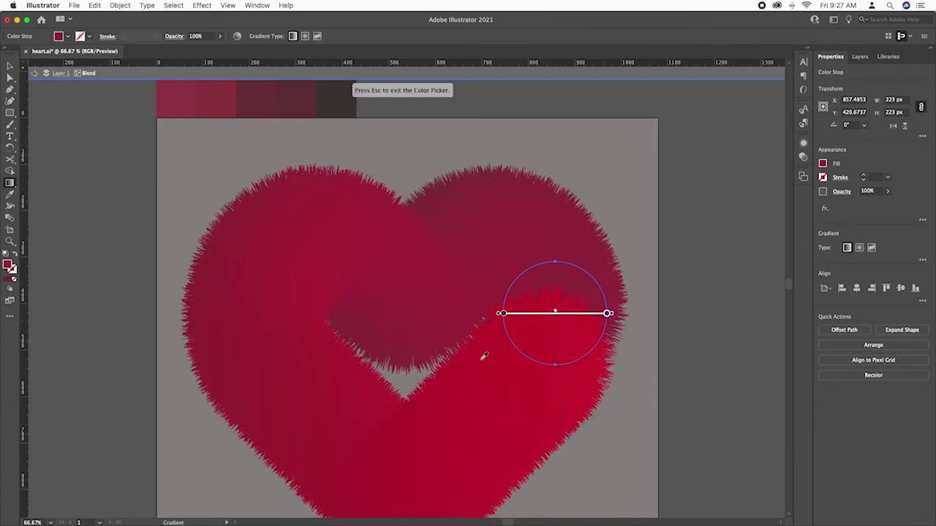
pyautogui.click(287, 134)
pyautogui.doubleClick(502, 314)
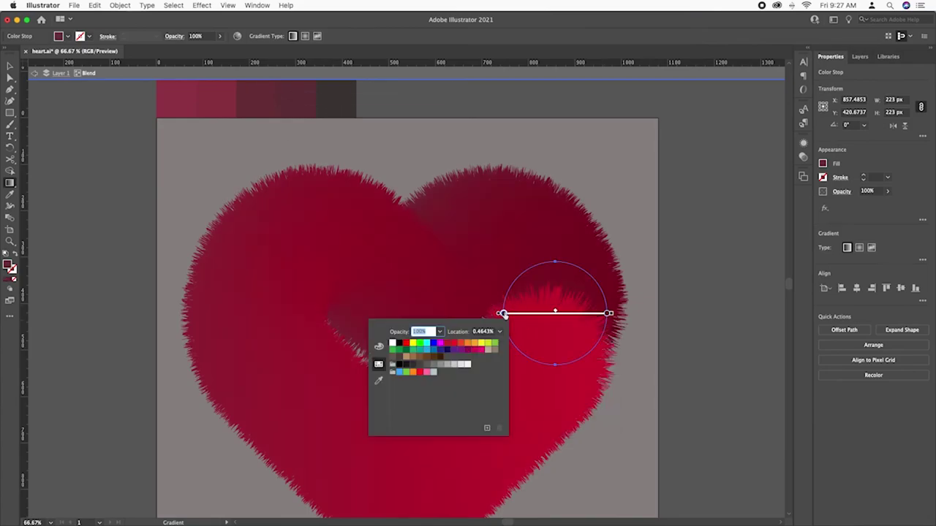
pyautogui.click(379, 380)
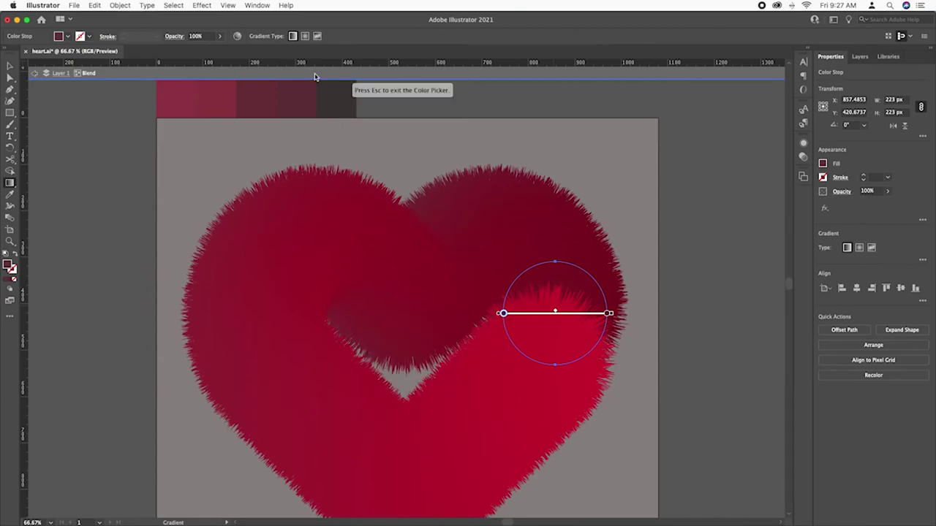
pyautogui.click(225, 130)
pyautogui.press('Escape')
pyautogui.press('v')
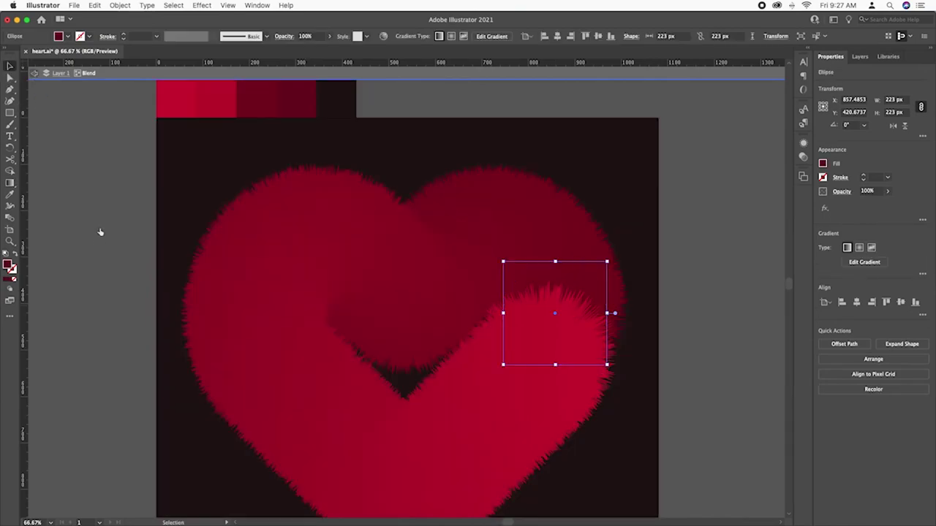
pyautogui.click(96, 228)
# Step: Show the heart blend in the Appearance panel and reopen its Roughen settings
pyautogui.press('super+0')
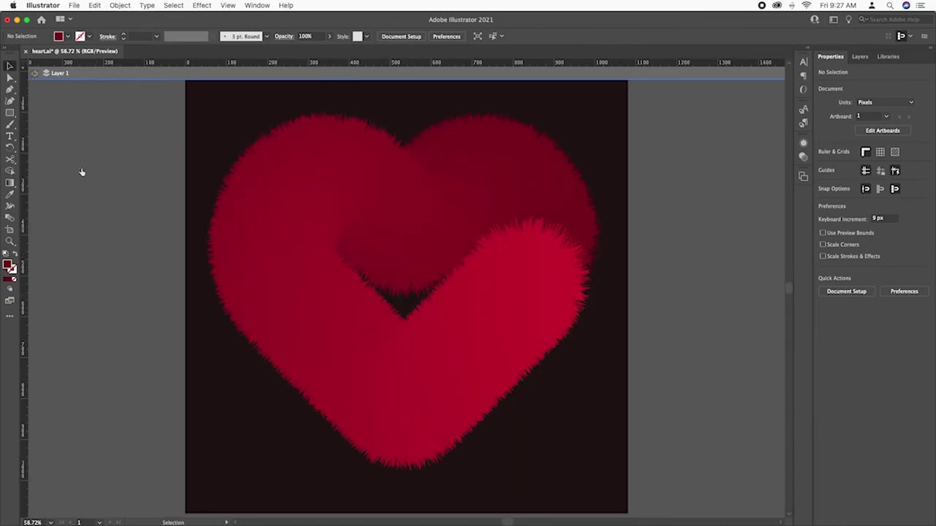
pyautogui.click(493, 320)
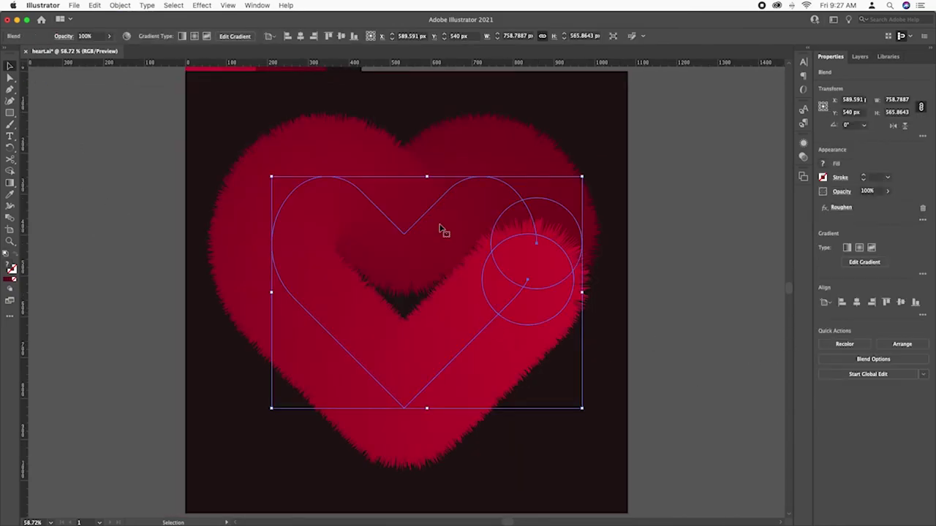
pyautogui.click(257, 5)
pyautogui.click(289, 147)
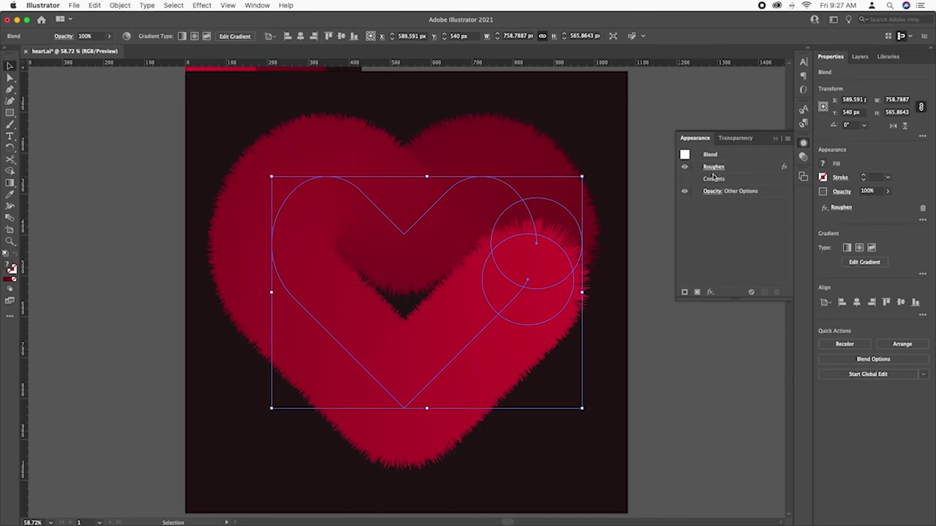
pyautogui.click(713, 167)
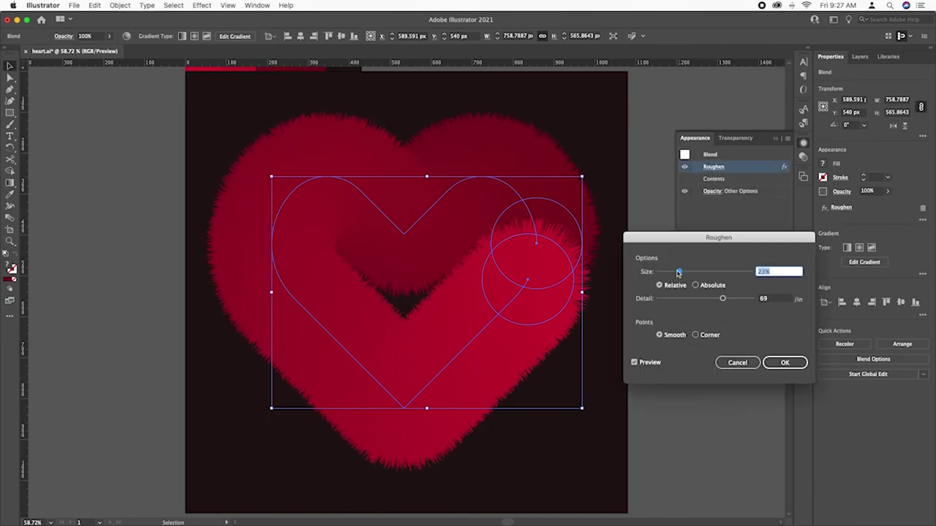
# Step: Raise the Roughen size and detail sliders for longer, denser fur, settling size near 50%
pyautogui.moveTo(678, 272); pyautogui.dragTo(687, 273)
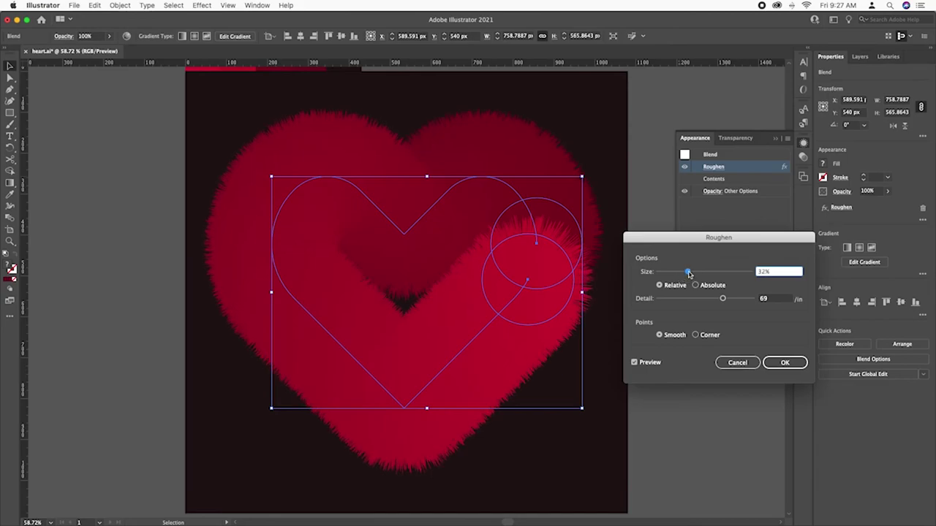
pyautogui.moveTo(687, 272); pyautogui.dragTo(689, 272)
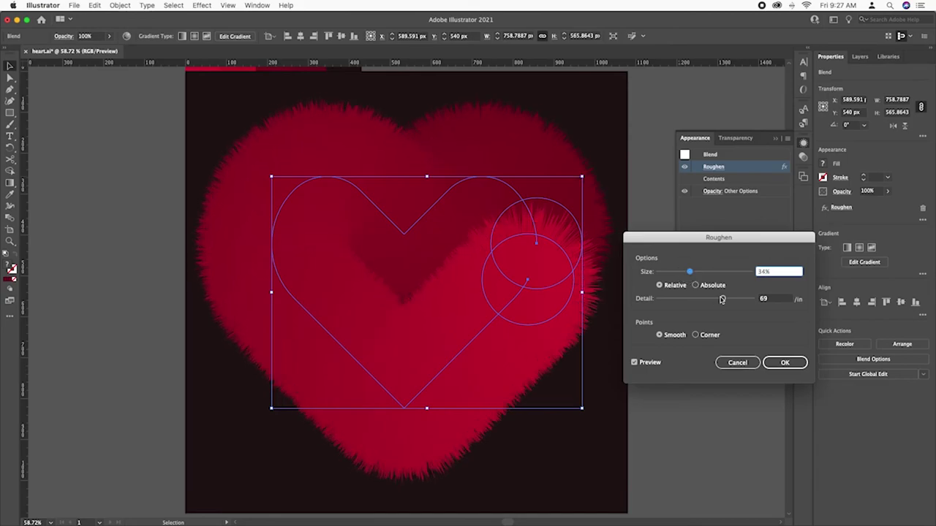
pyautogui.moveTo(723, 298); pyautogui.dragTo(730, 299)
pyautogui.moveTo(689, 272); pyautogui.dragTo(704, 271)
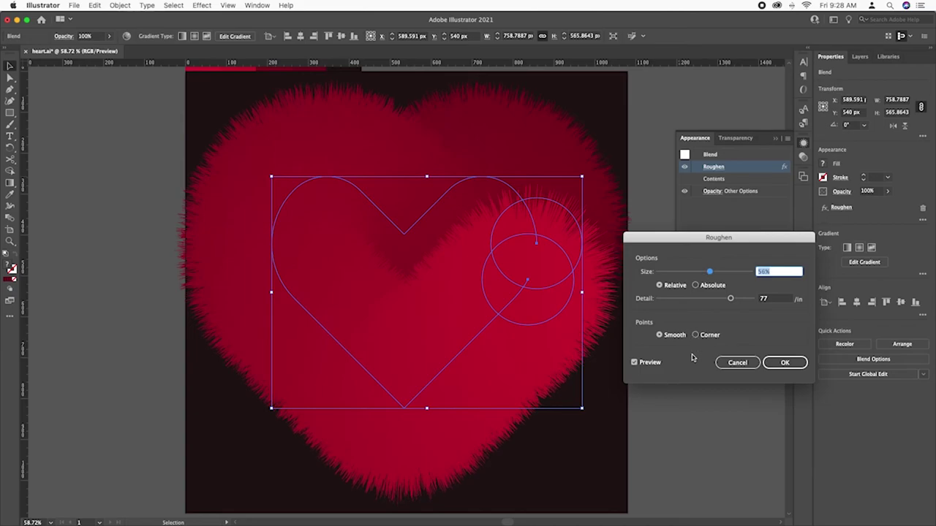
pyautogui.press('Down')
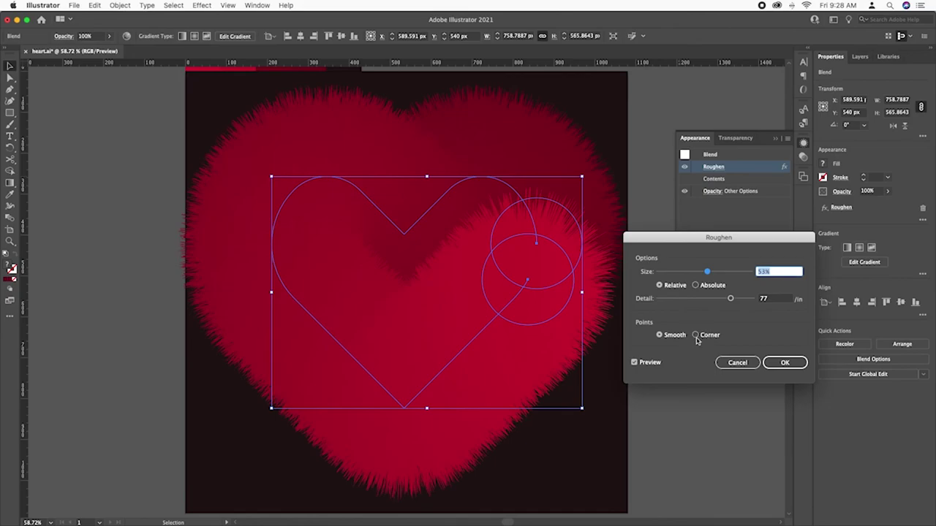
pyautogui.press('Down')
pyautogui.press('Down')
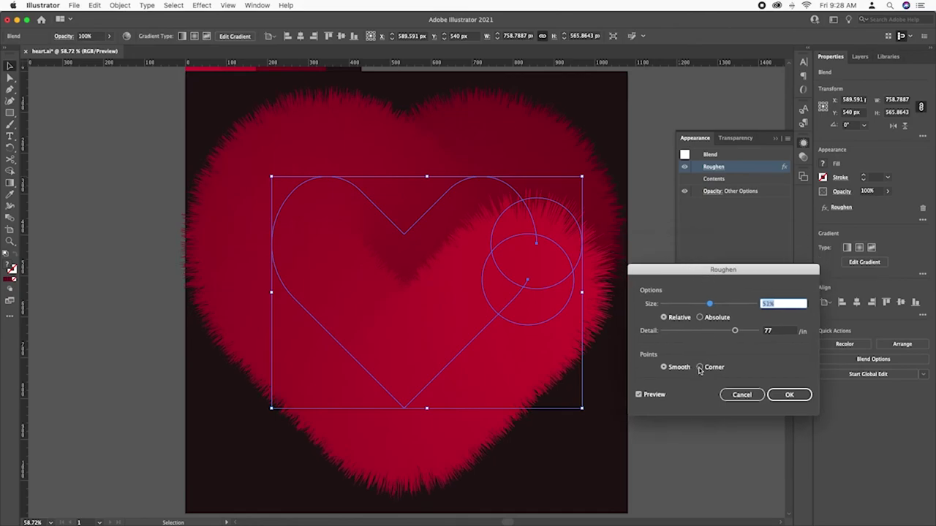
pyautogui.press('Down')
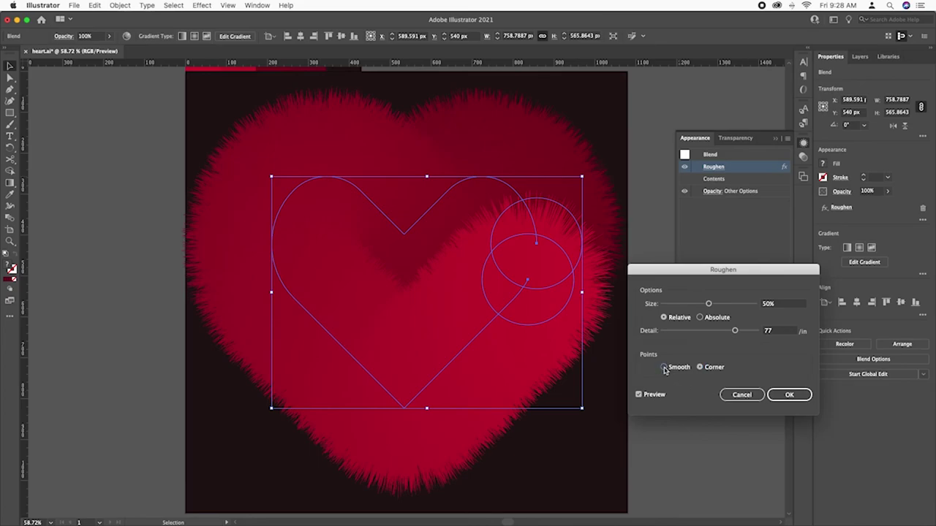
# Step: Set Roughen detail to 69 /in and size to 45%, then apply the effect
pyautogui.click(638, 395)
pyautogui.moveTo(735, 330); pyautogui.dragTo(727, 330)
pyautogui.click(764, 304)
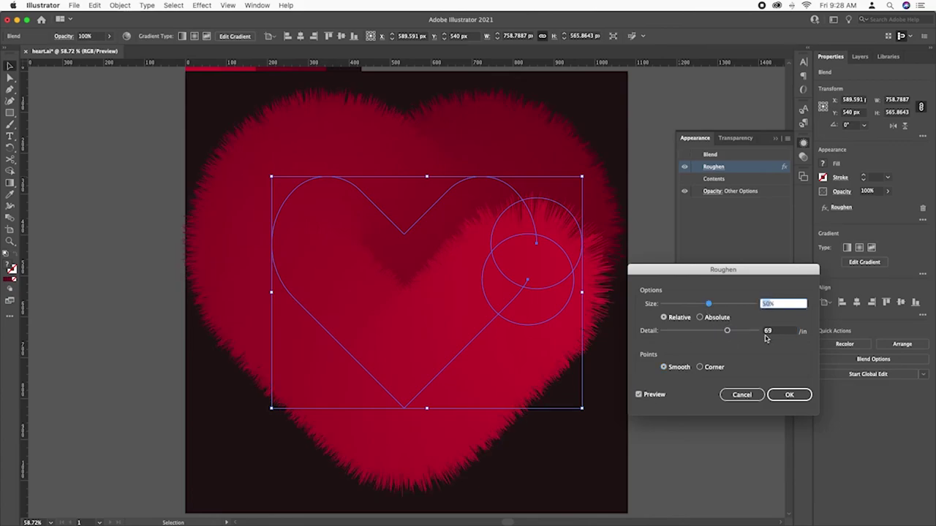
pyautogui.write('45')
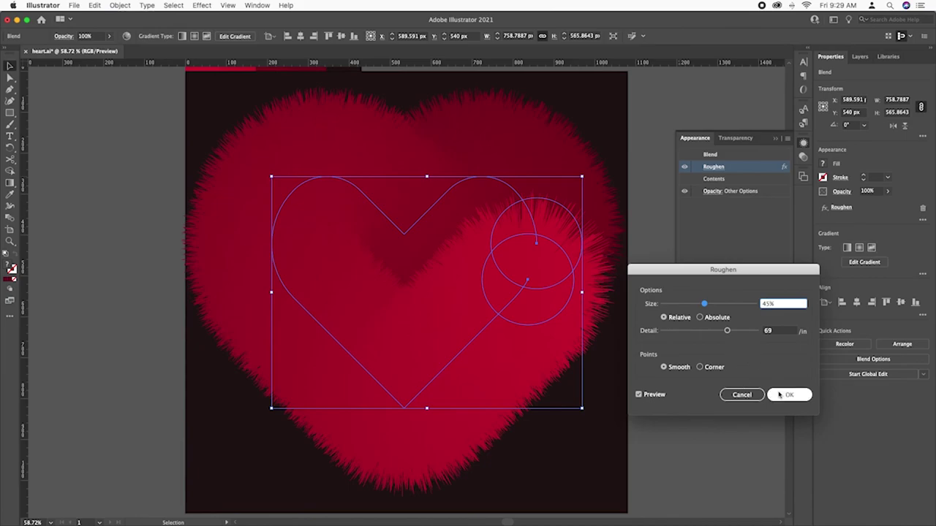
pyautogui.click(638, 395)
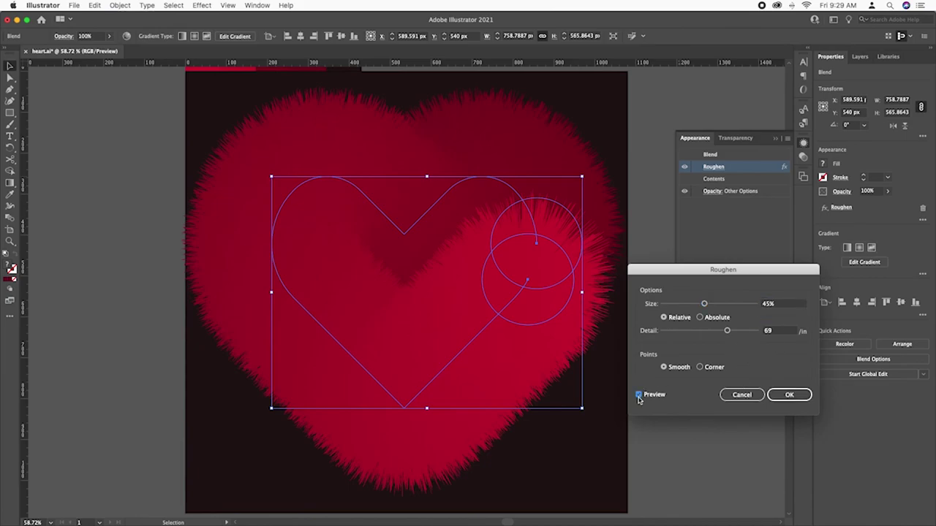
pyautogui.click(789, 395)
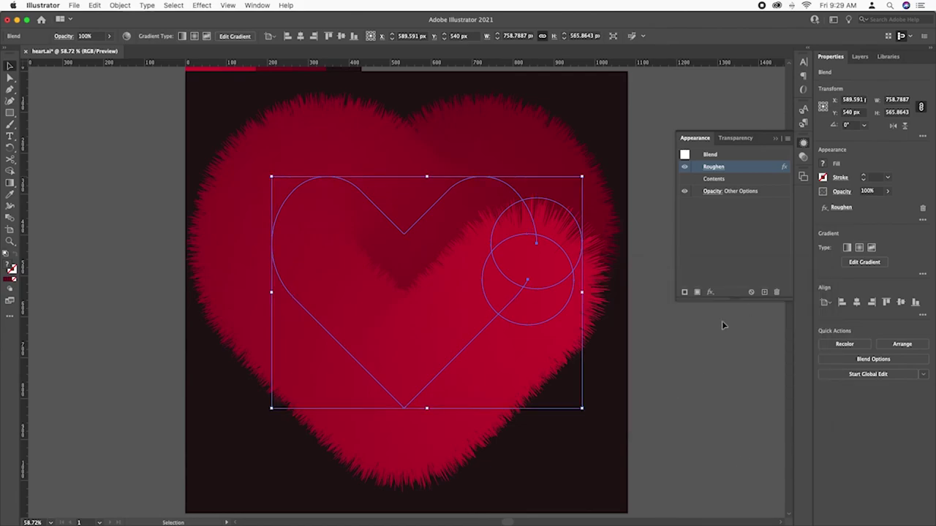
pyautogui.click(695, 372)
# Step: Shrink the heart blend to about 716.8 × 540 px and nudge it slightly lower
pyautogui.press('super+minus')
pyautogui.click(507, 328)
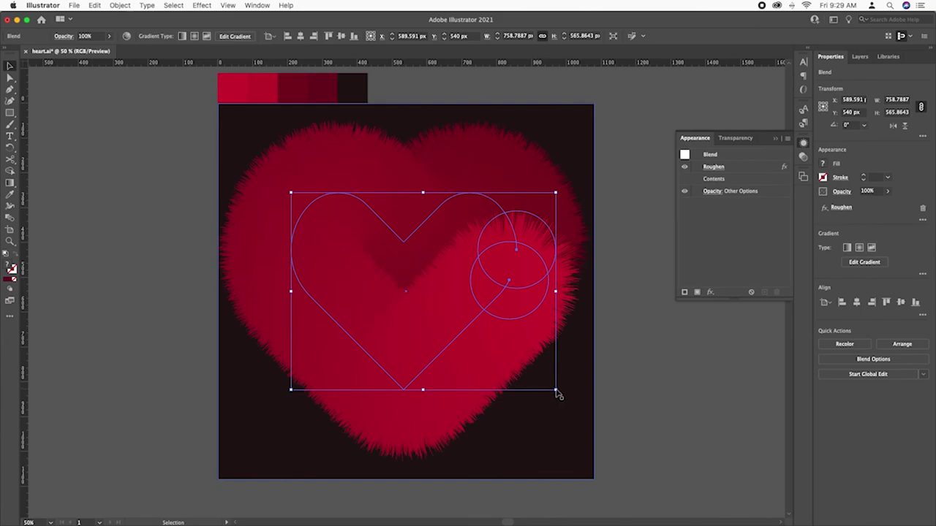
pyautogui.moveTo(554, 390); pyautogui.dragTo(545, 387)
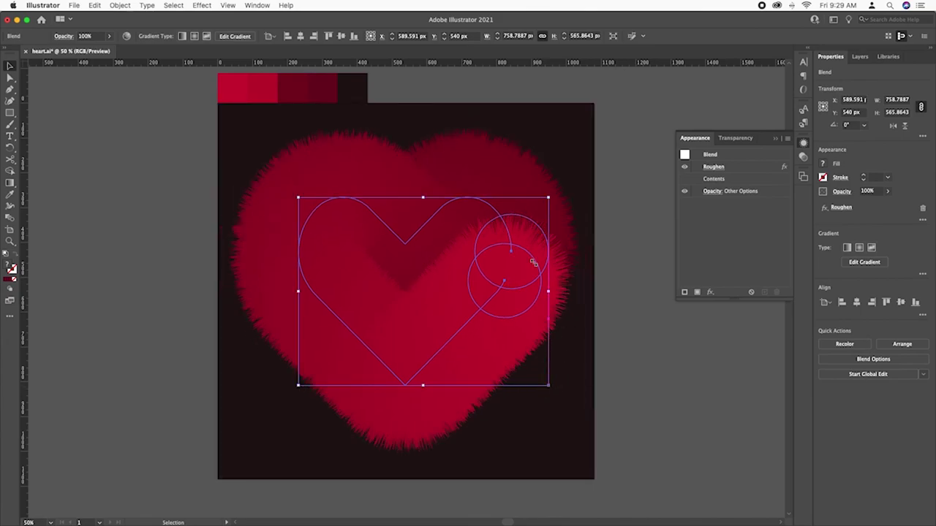
pyautogui.press('super+z')
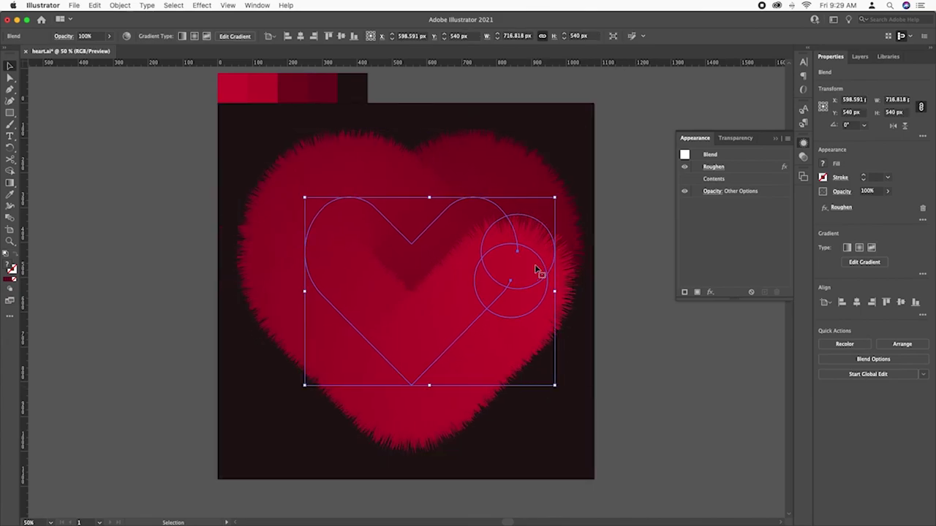
pyautogui.press('super+z')
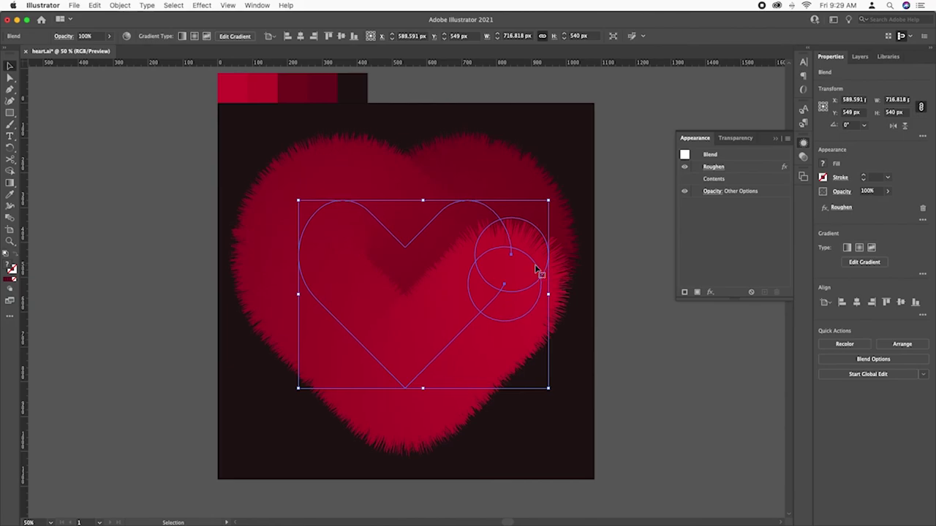
pyautogui.press('shift+super+a')
# Step: Zoom in and pan to inspect the heart's top fur, then fit the artboard in view
pyautogui.press('super+equal')
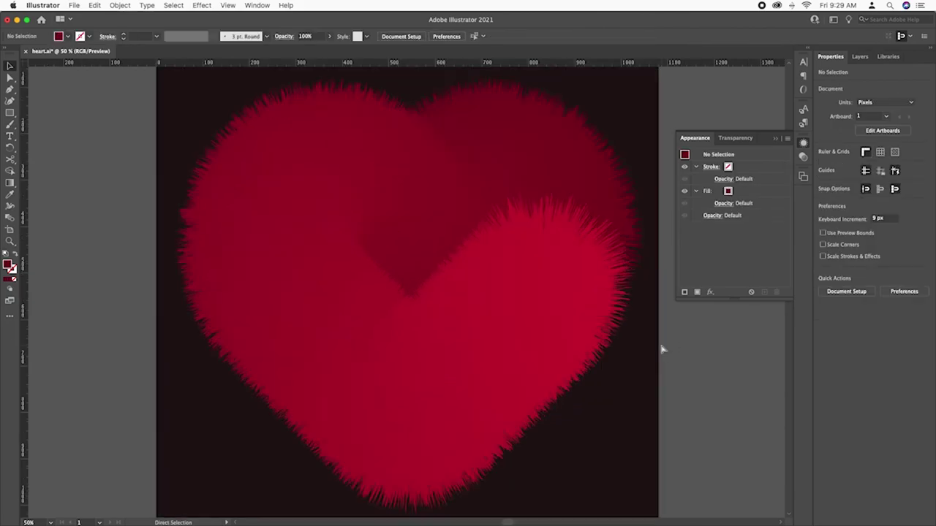
pyautogui.press('super+equal')
pyautogui.press('super+equal')
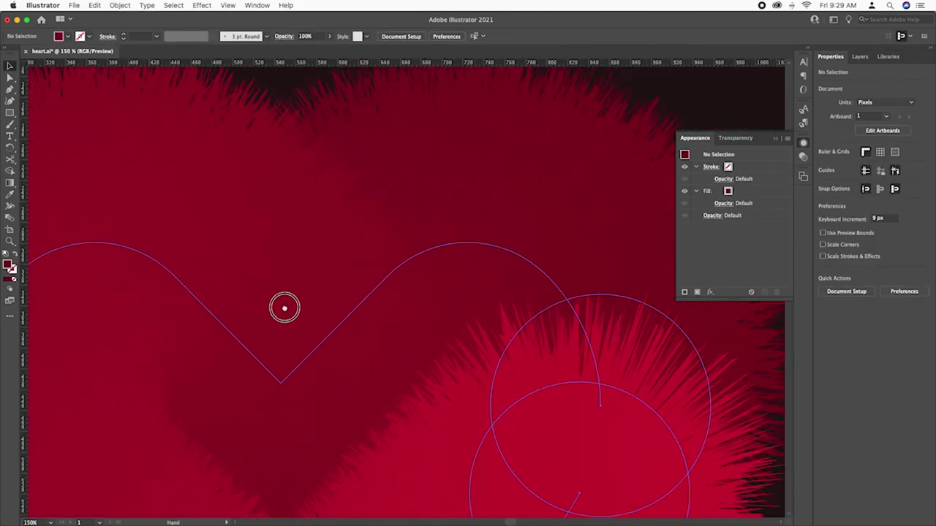
pyautogui.moveTo(404, 305); pyautogui.dragTo(343, 348)
pyautogui.press('super+0')
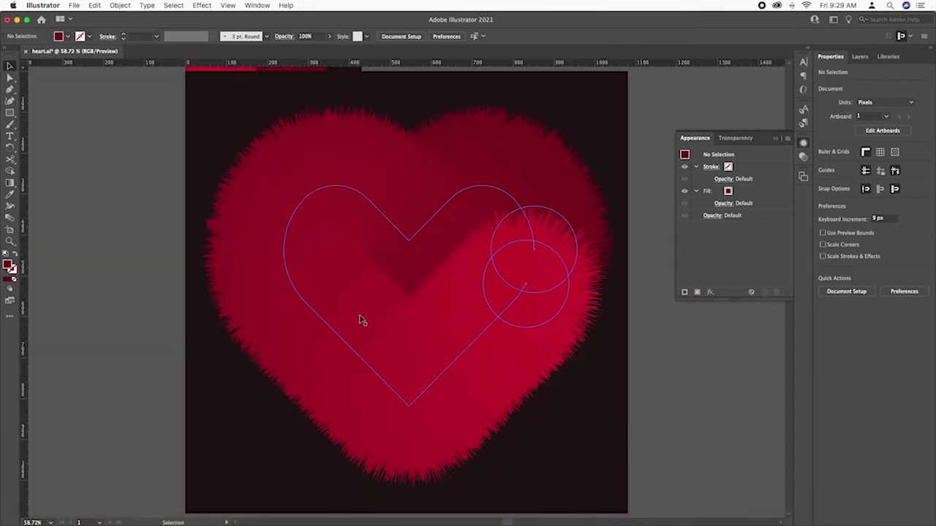